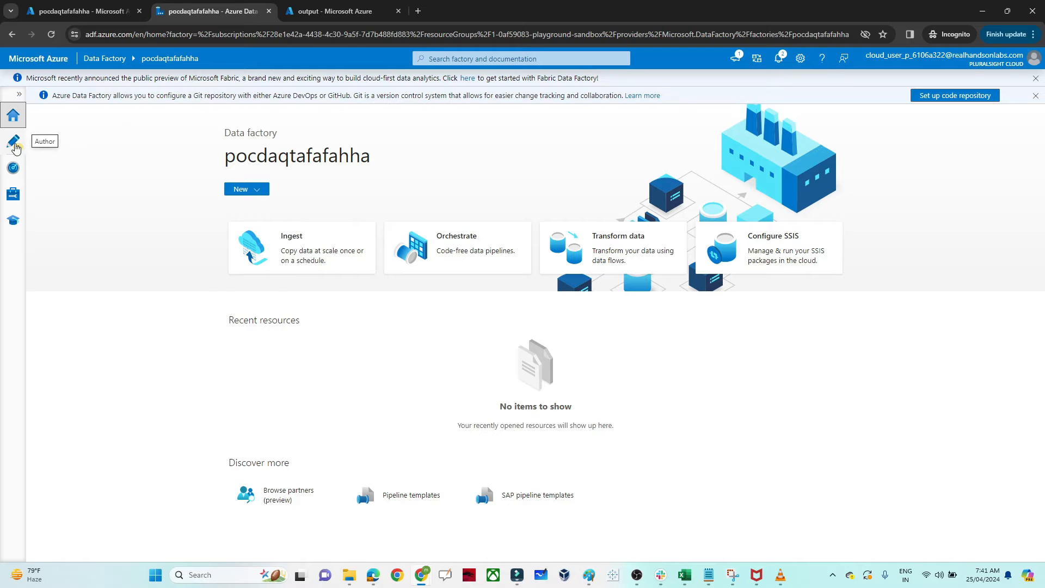
Step: Open the factory's authoring workspace and create a new blank pipeline
{"action": "left_click", "coordinate": [14, 145]}
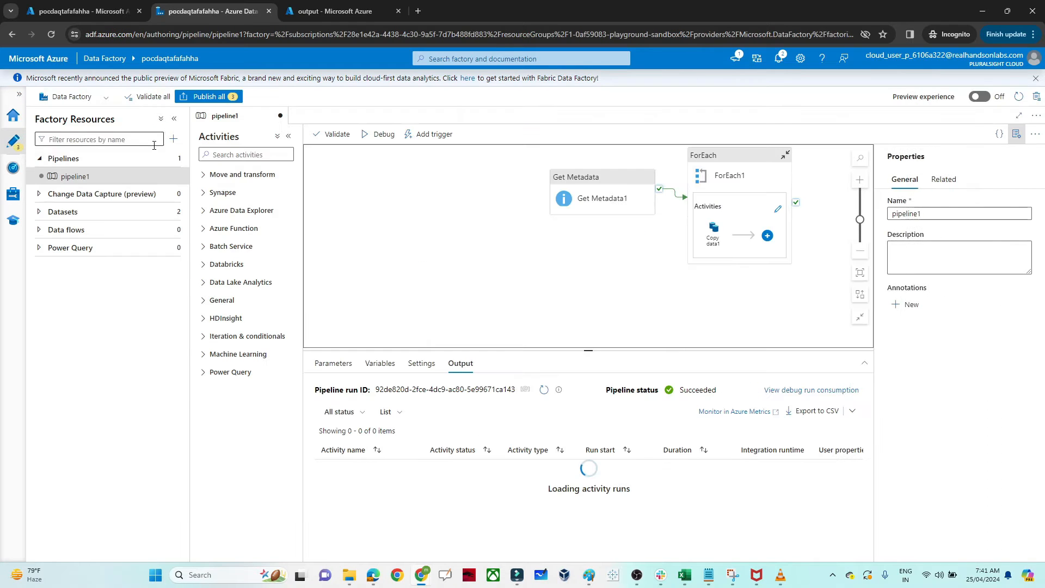
{"action": "left_click", "coordinate": [171, 158]}
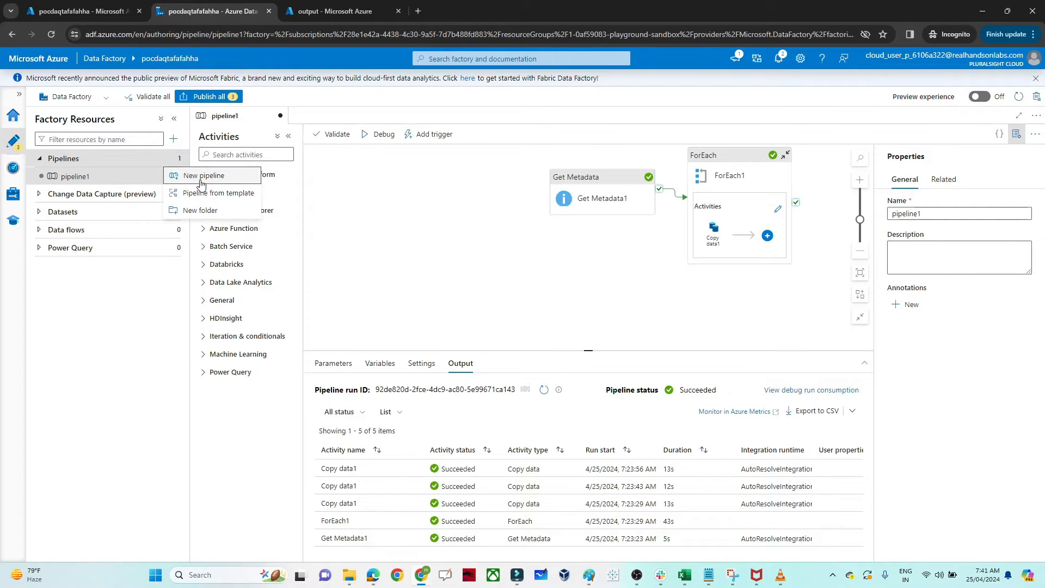
{"action": "left_click", "coordinate": [201, 176]}
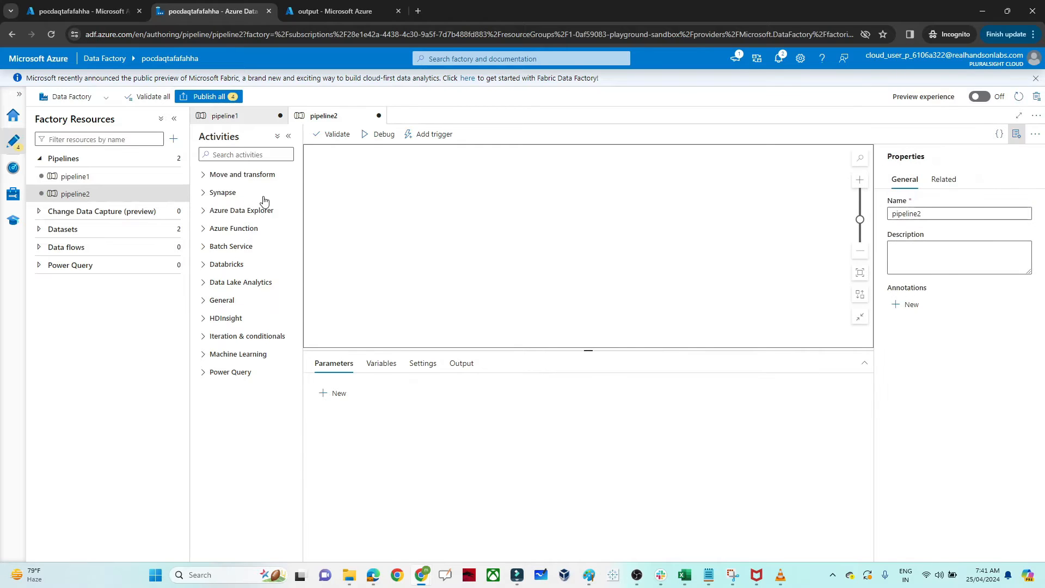
Step: Add a Get Metadata activity from the General activities to the new pipeline's canvas
{"action": "left_click", "coordinate": [211, 323]}
{"action": "left_click", "coordinate": [211, 302]}
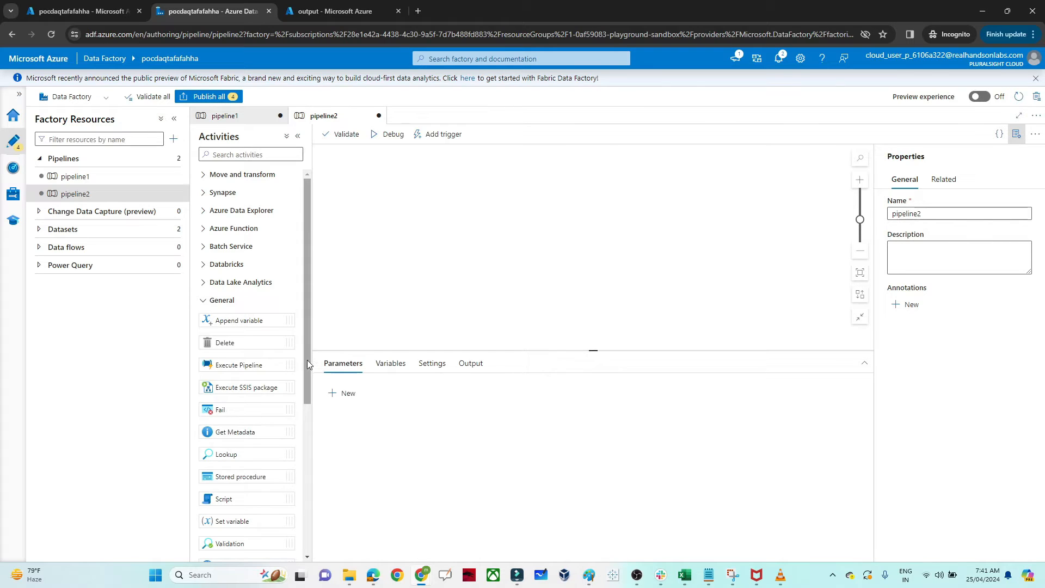
{"action": "left_click_drag", "start_coordinate": [307, 360], "coordinate": [310, 449]}
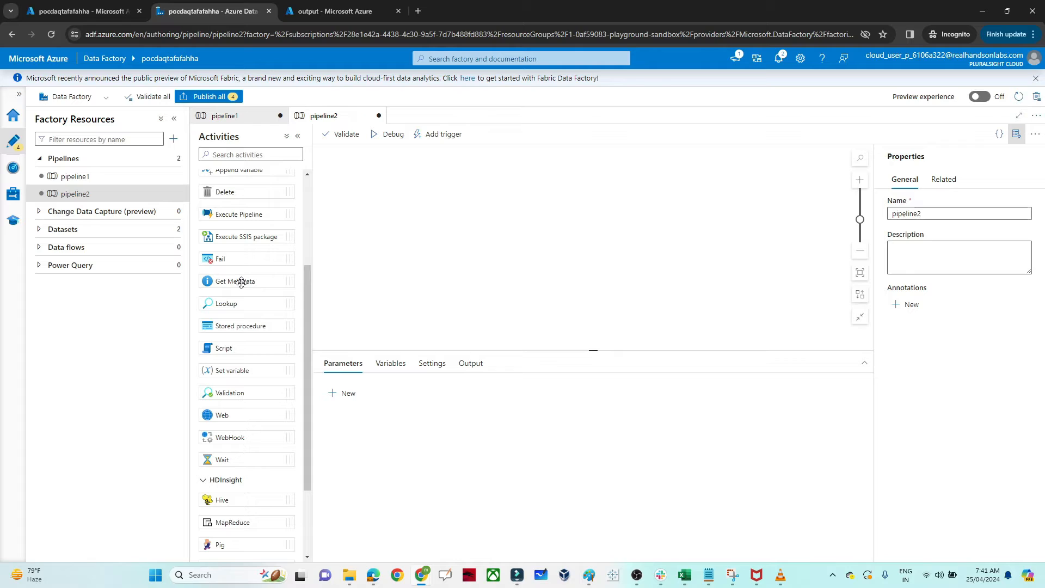
{"action": "left_click_drag", "start_coordinate": [241, 282], "coordinate": [474, 209]}
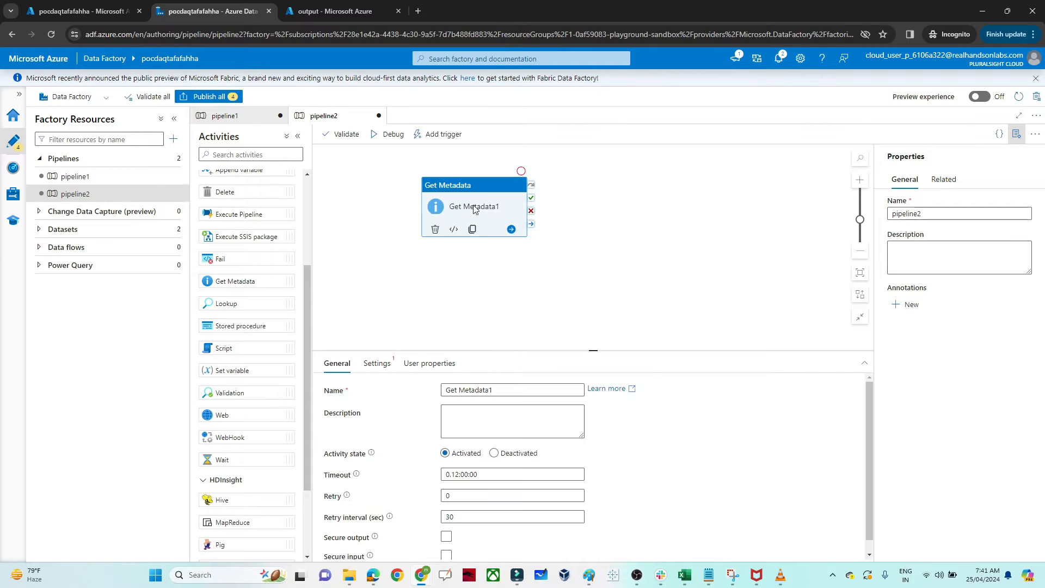
Step: Start a new dataset for the Get Metadata activity, using Azure Blob Storage as the data store and DelimitedText as the format
{"action": "left_click", "coordinate": [378, 365]}
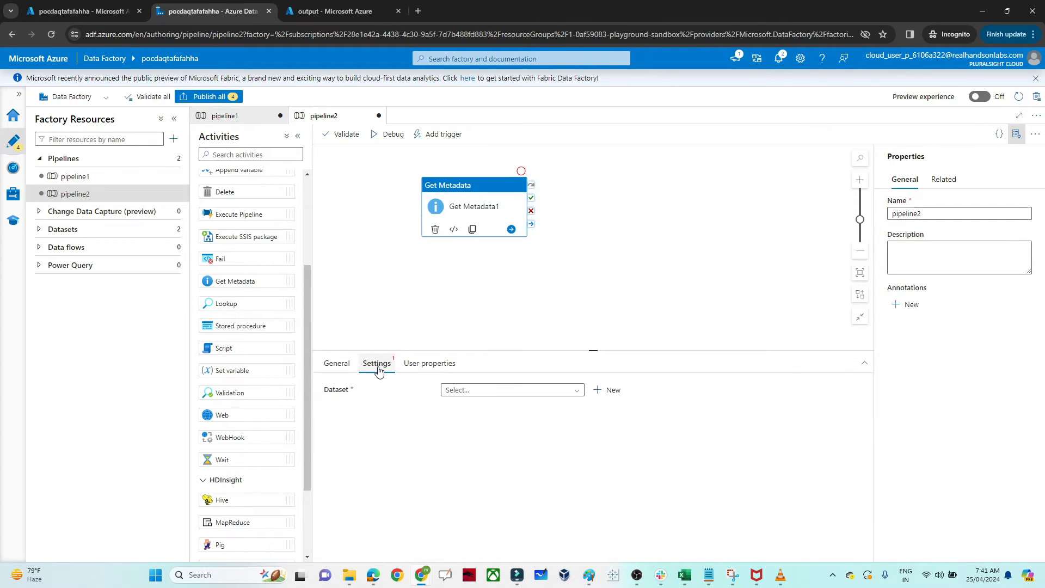
{"action": "left_click", "coordinate": [611, 388]}
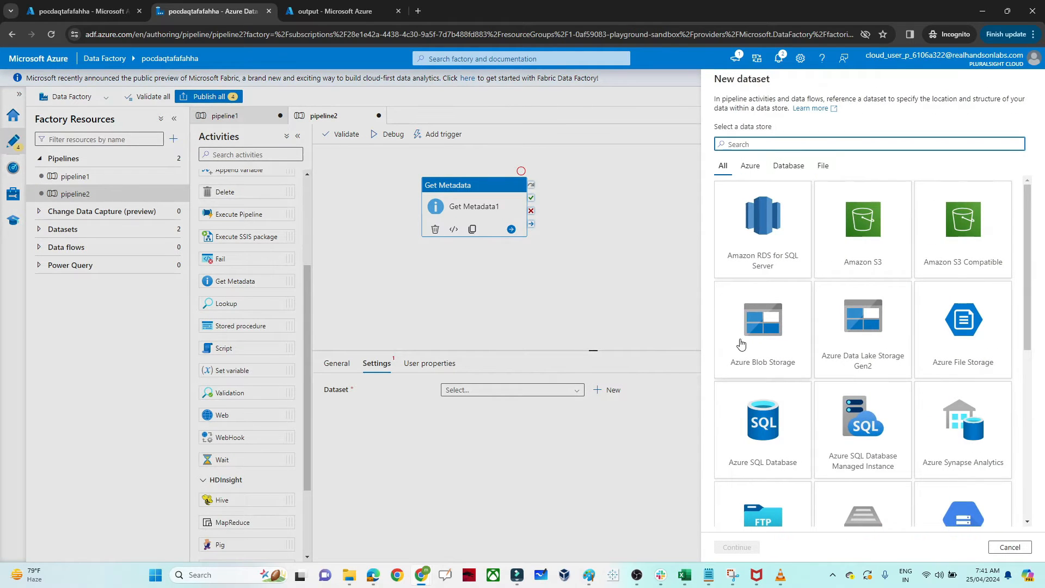
{"action": "left_click", "coordinate": [741, 343]}
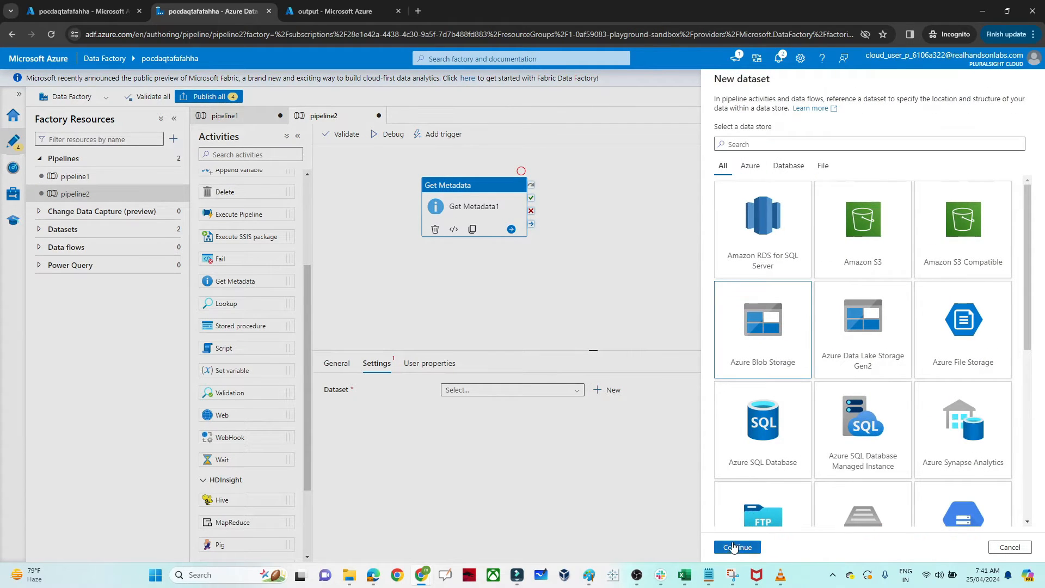
{"action": "left_click", "coordinate": [733, 546]}
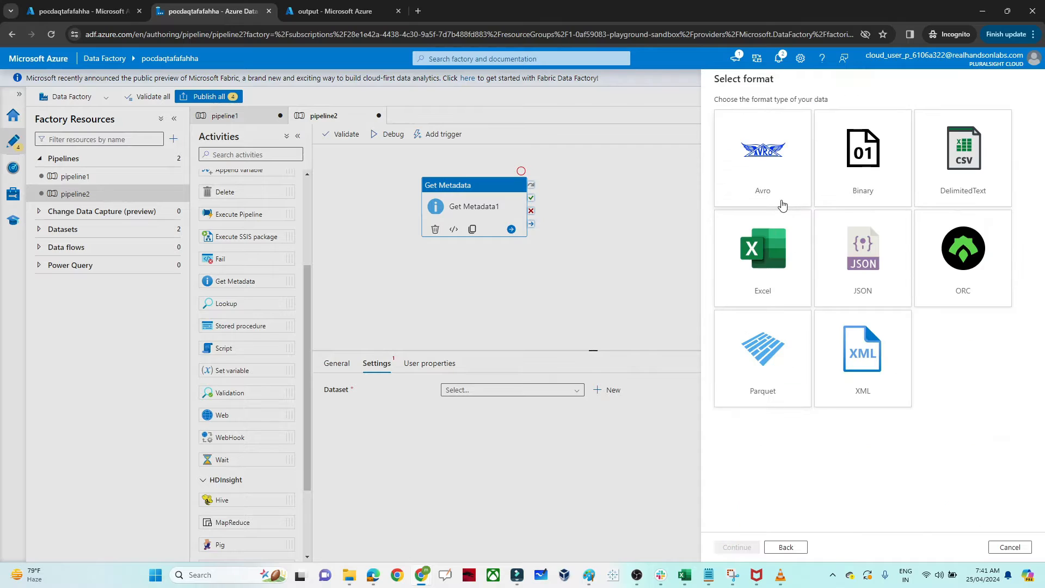
{"action": "left_click", "coordinate": [934, 178]}
{"action": "left_click", "coordinate": [727, 551]}
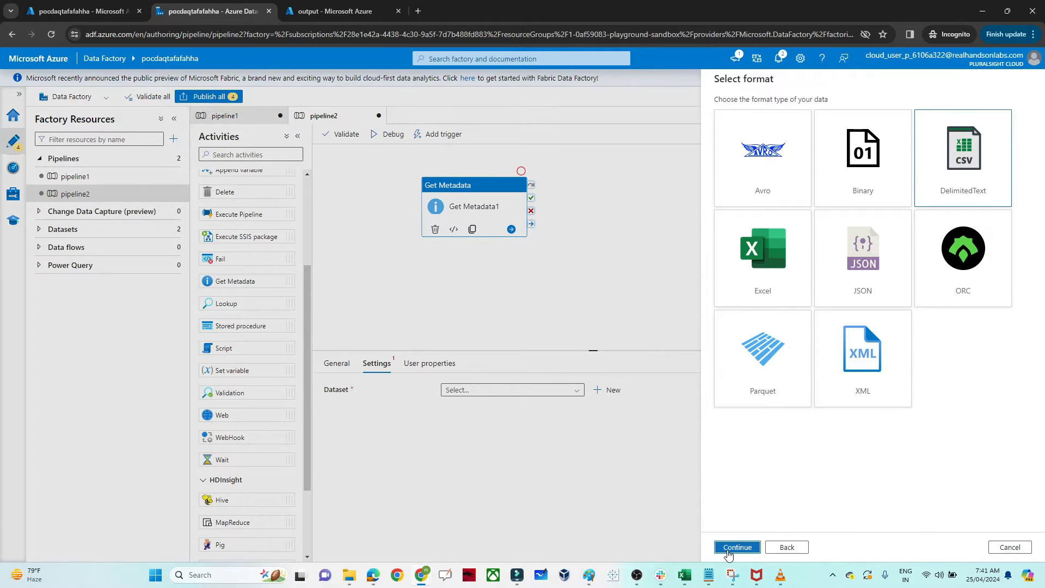
Step: Create a new linked service for the dataset using the P9-Real Hands-On Labs subscription and storage account pocstorage7218199
{"action": "left_click", "coordinate": [766, 147]}
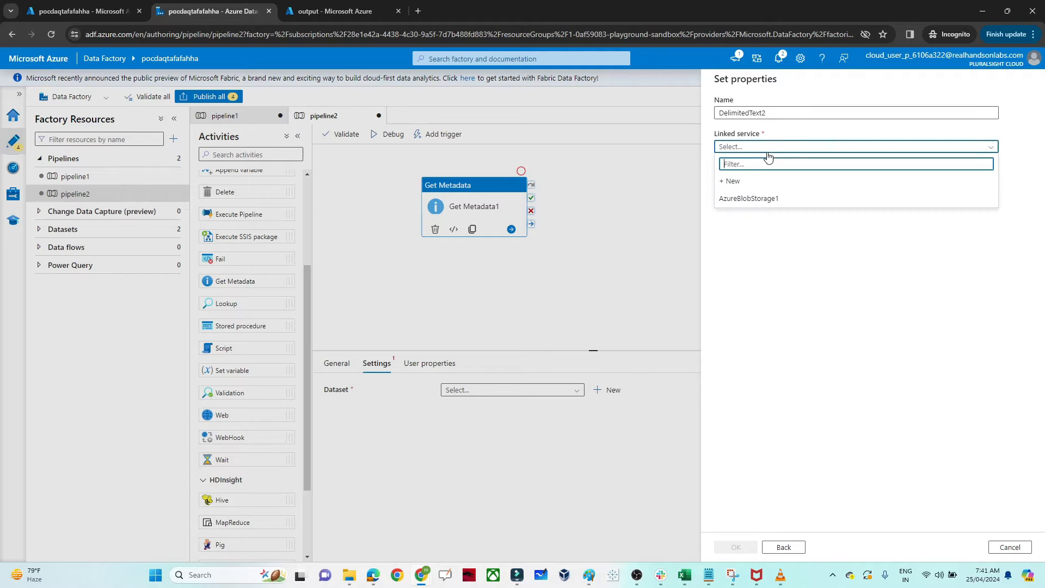
{"action": "left_click", "coordinate": [746, 182]}
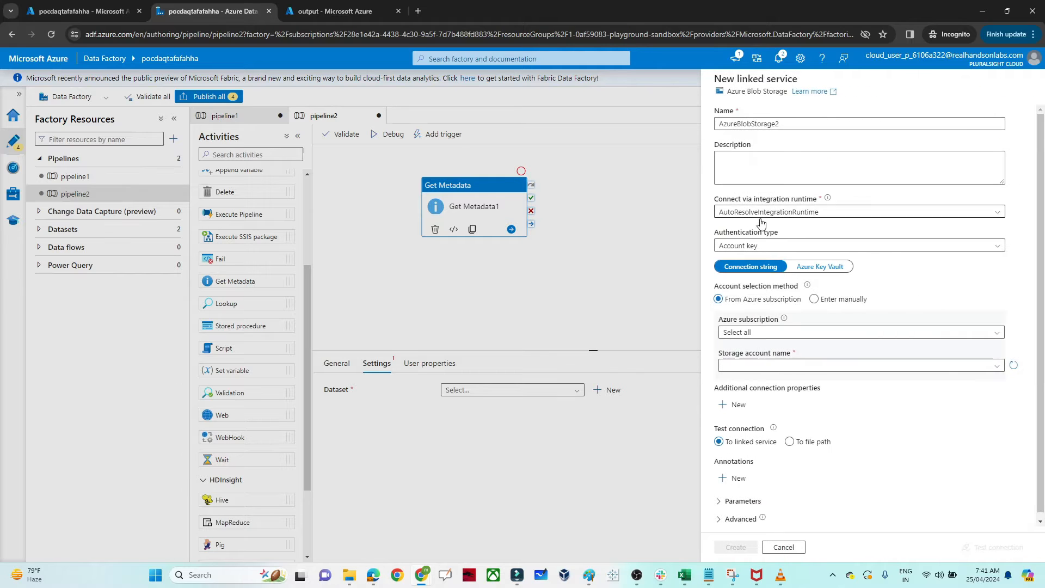
{"action": "left_click", "coordinate": [759, 332]}
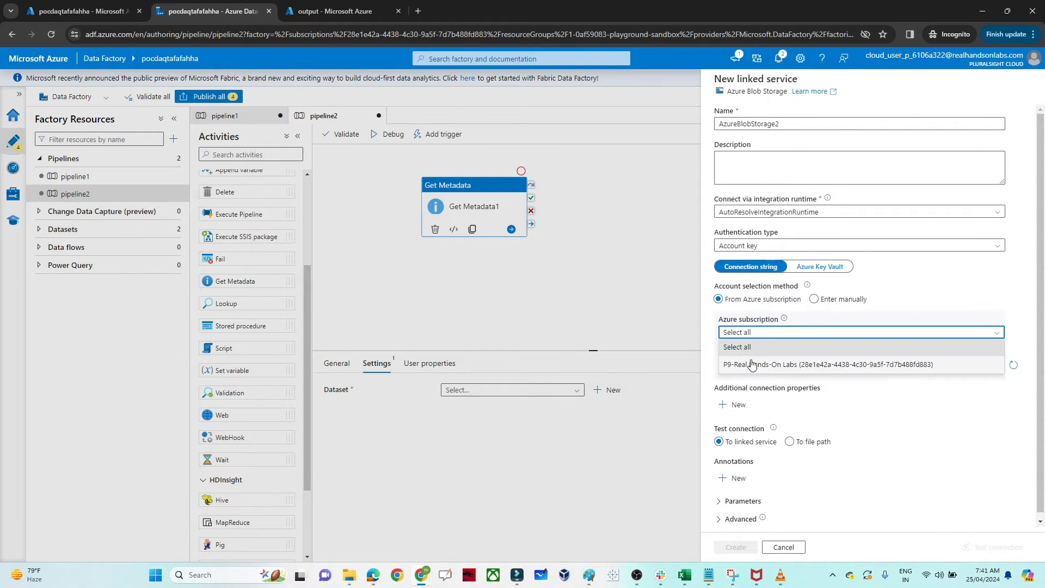
{"action": "left_click", "coordinate": [751, 365]}
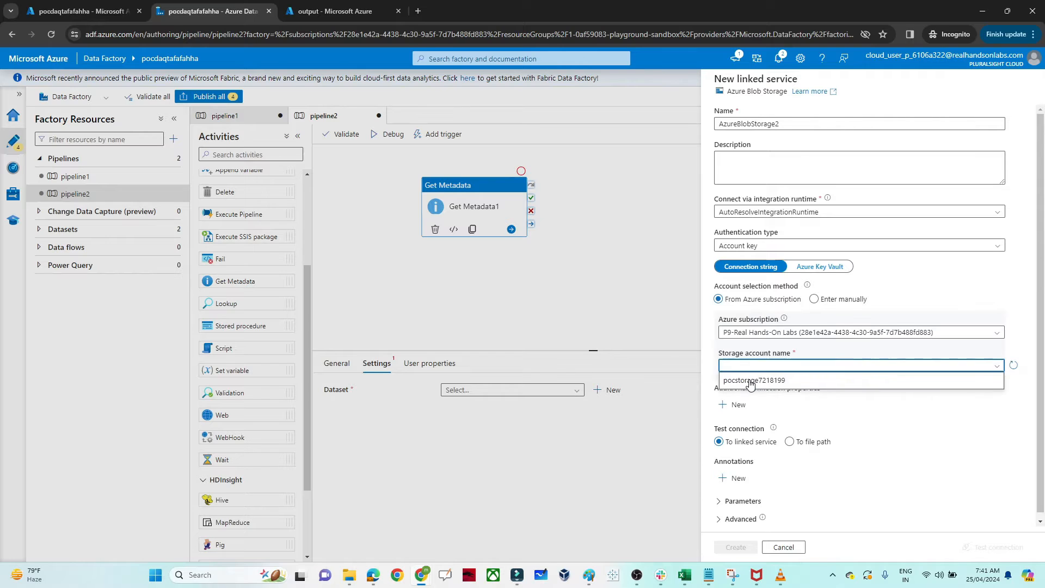
{"action": "left_click", "coordinate": [753, 378]}
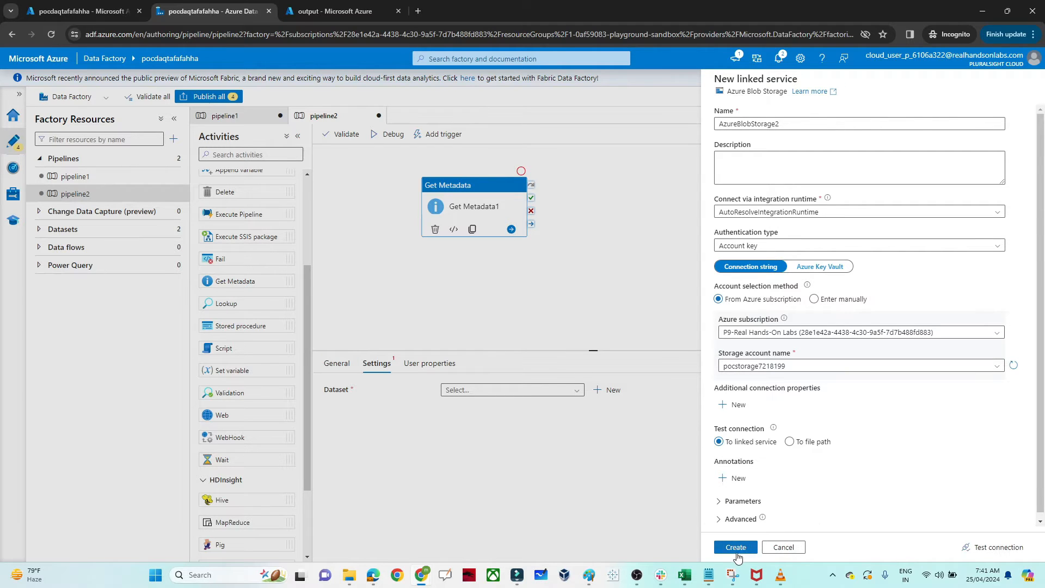
{"action": "left_click", "coordinate": [737, 546]}
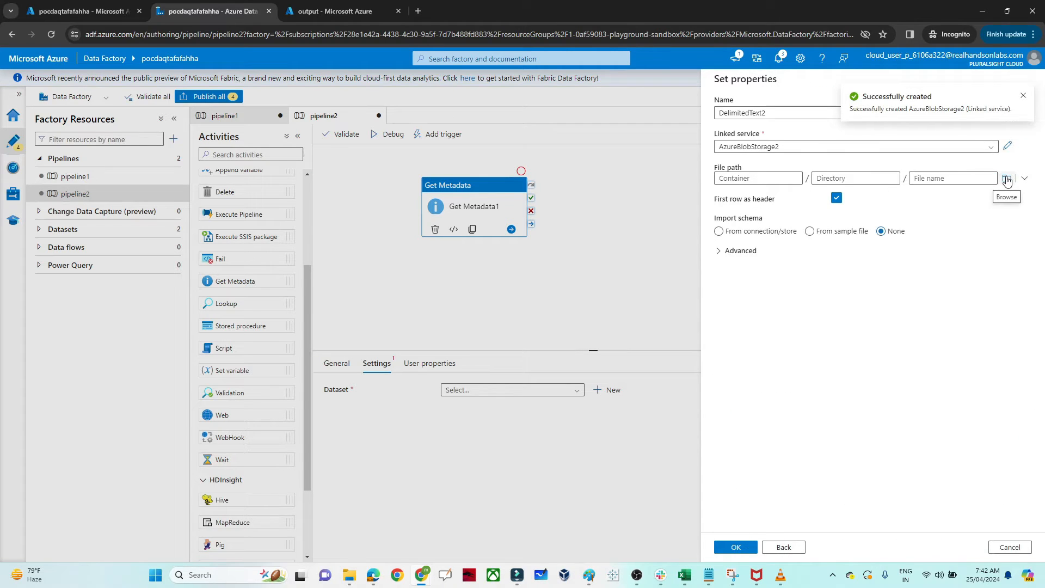
Step: Set the dataset's file path to the input container and create the dataset
{"action": "left_click", "coordinate": [1006, 178]}
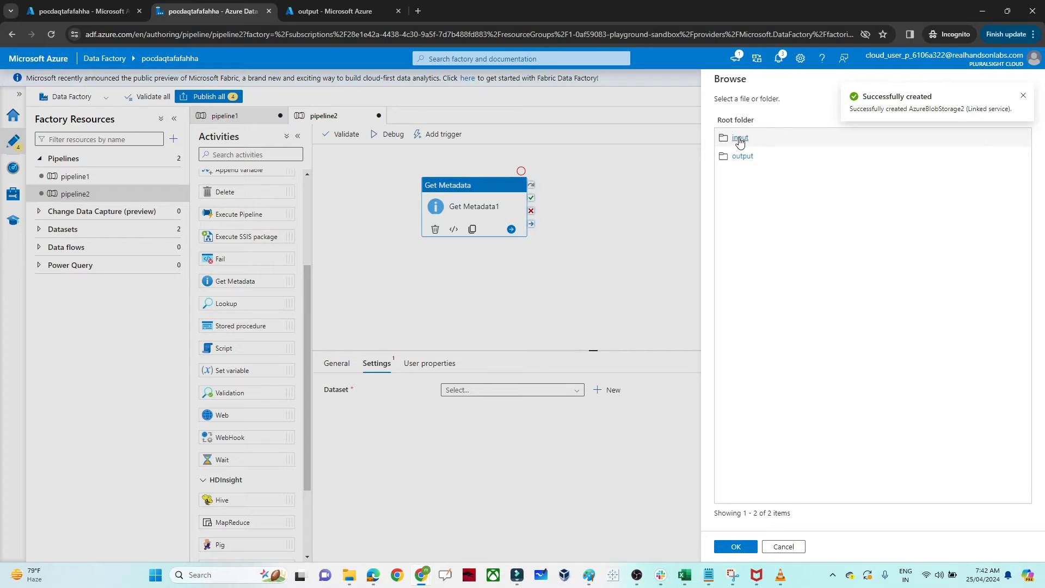
{"action": "left_click", "coordinate": [739, 138]}
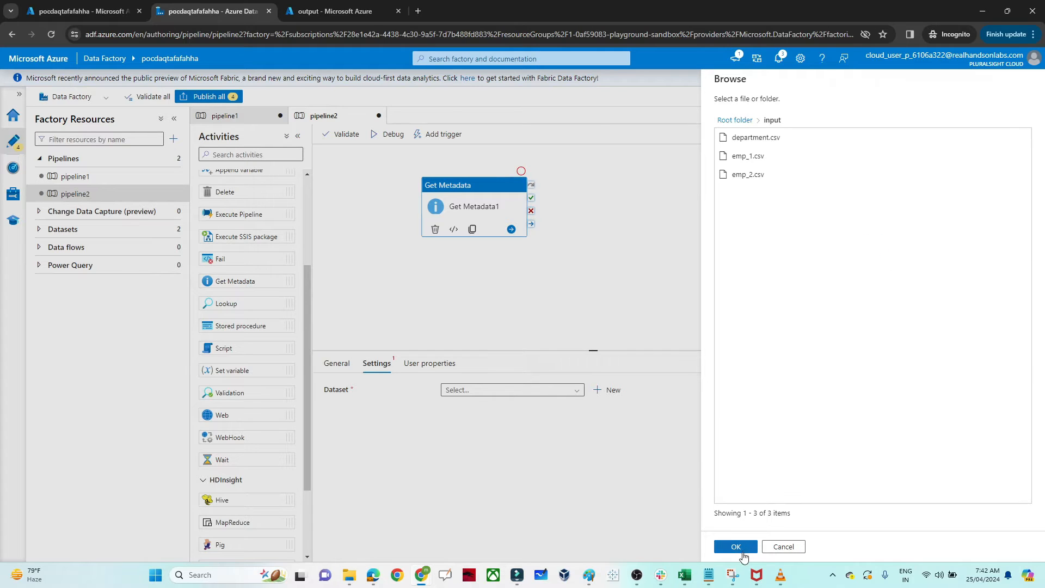
{"action": "left_click", "coordinate": [744, 548]}
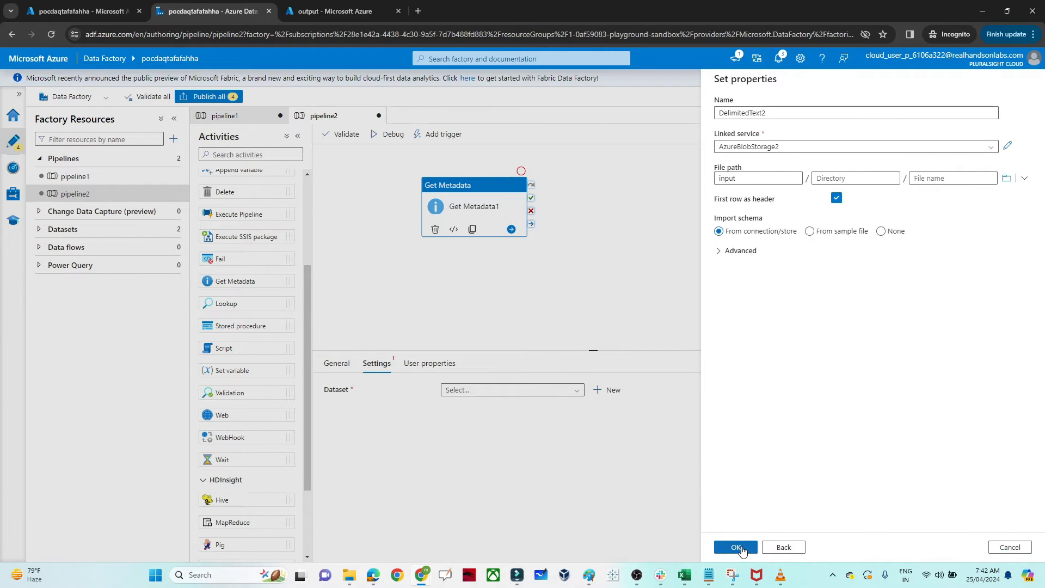
{"action": "left_click", "coordinate": [743, 550]}
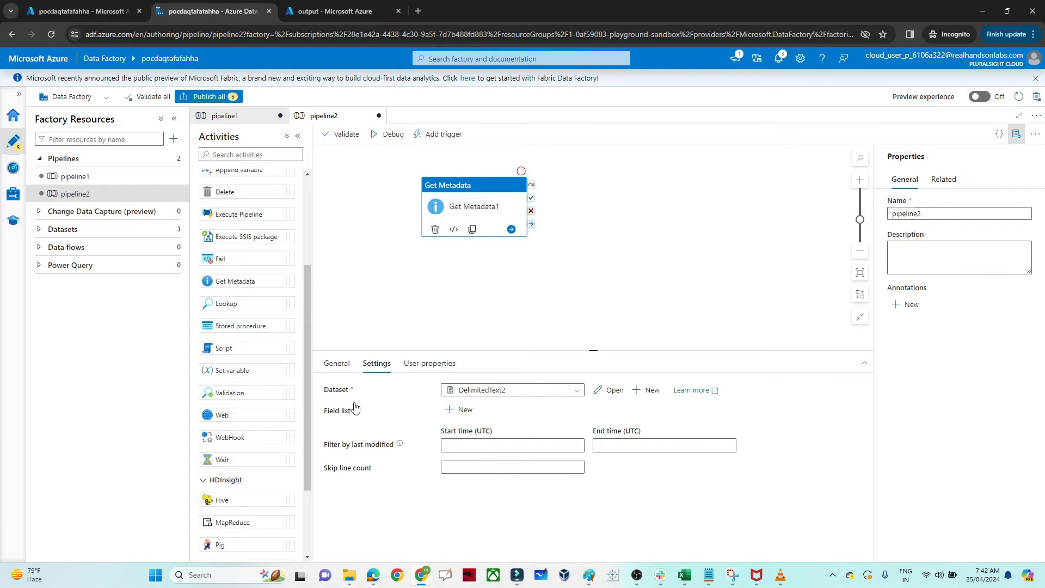
Step: Add a Child items argument to the Get Metadata activity's field list
{"action": "left_click", "coordinate": [465, 412]}
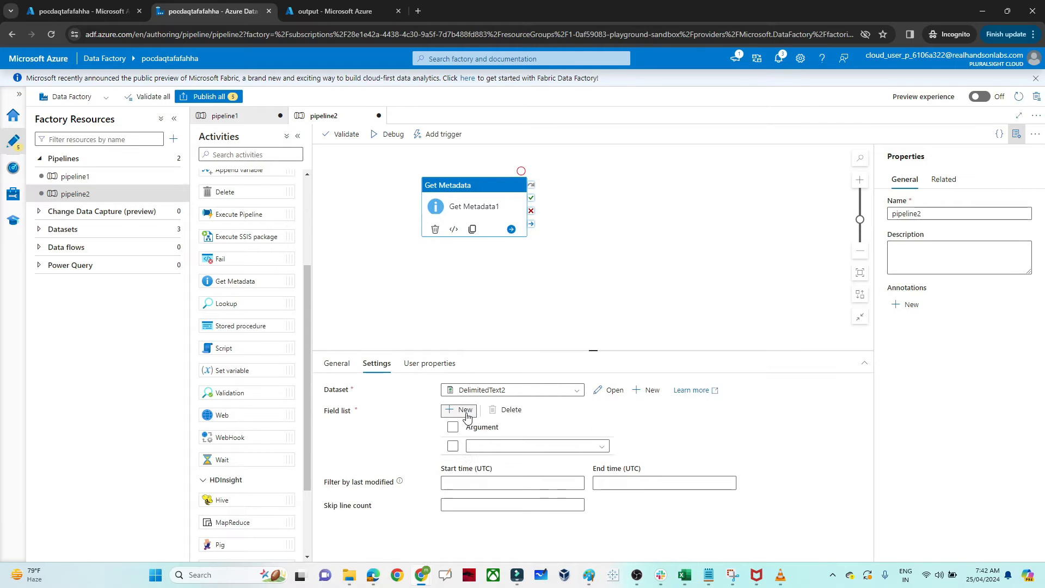
{"action": "left_click", "coordinate": [601, 450]}
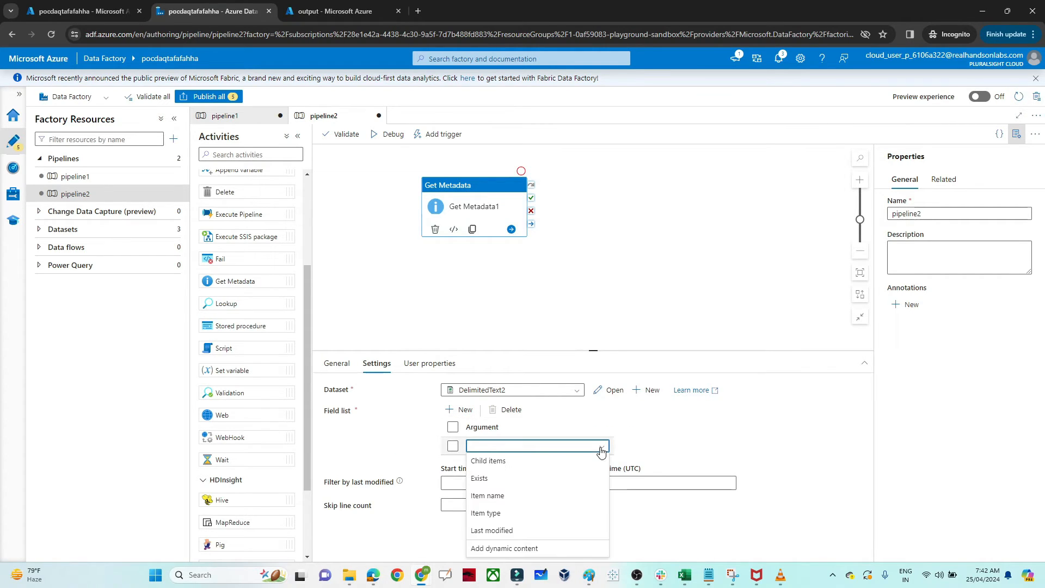
{"action": "left_click", "coordinate": [487, 461]}
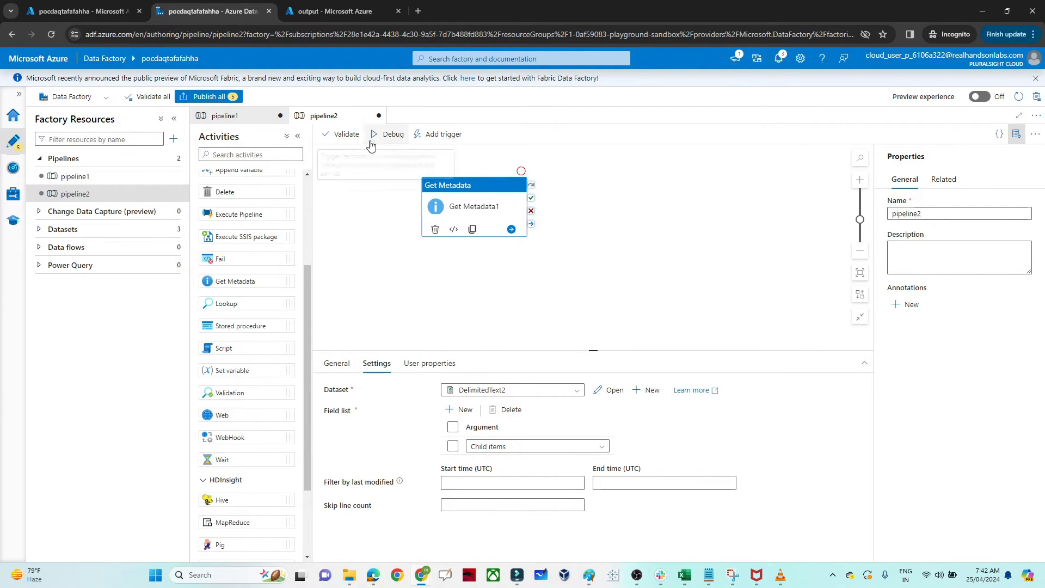
Step: Run the pipeline in debug mode and examine the output of the Get Metadata activity
{"action": "left_click", "coordinate": [387, 134]}
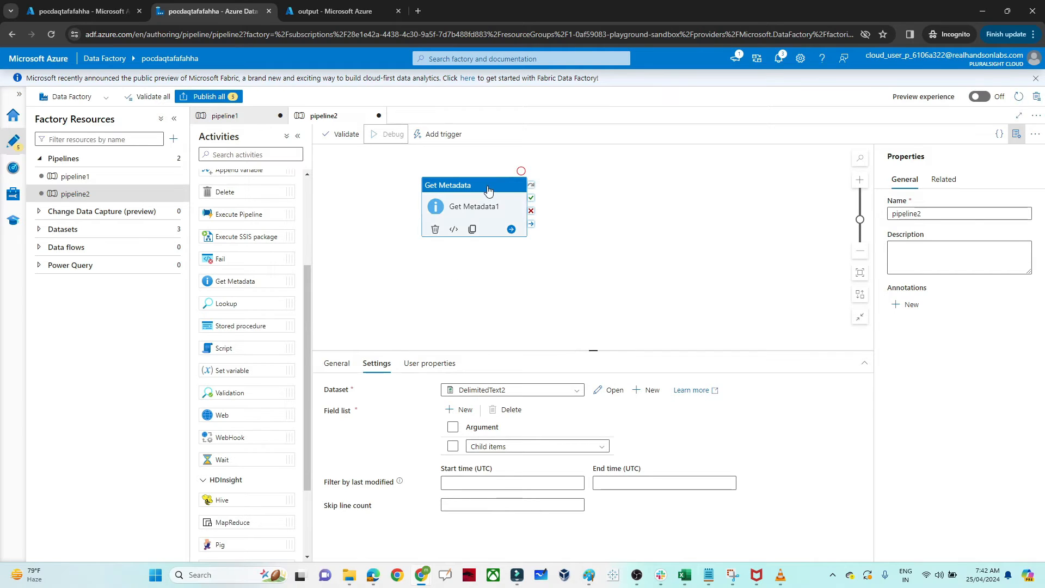
{"action": "left_click", "coordinate": [473, 308]}
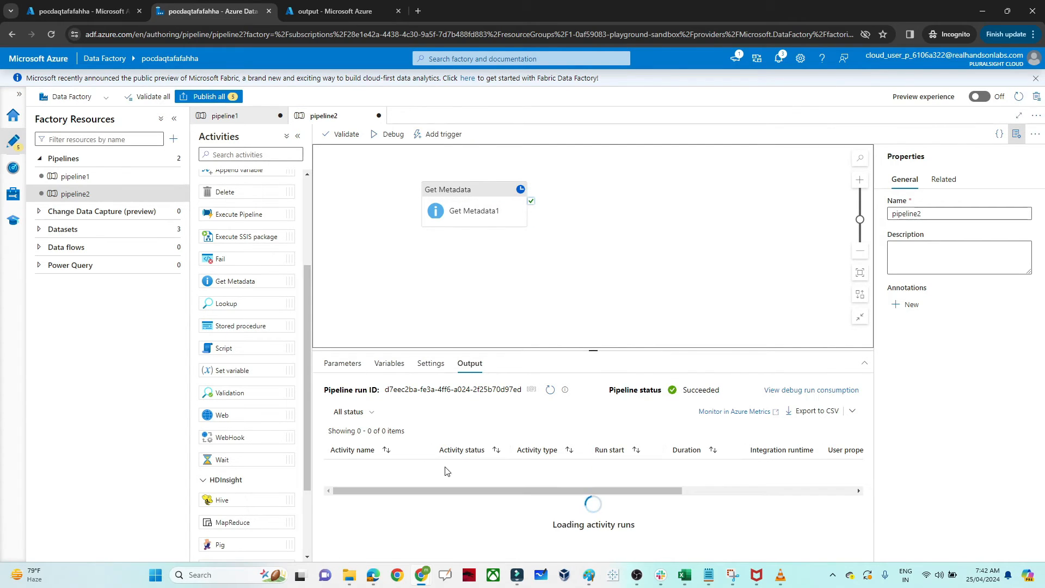
{"action": "mouse_move", "coordinate": [408, 472]}
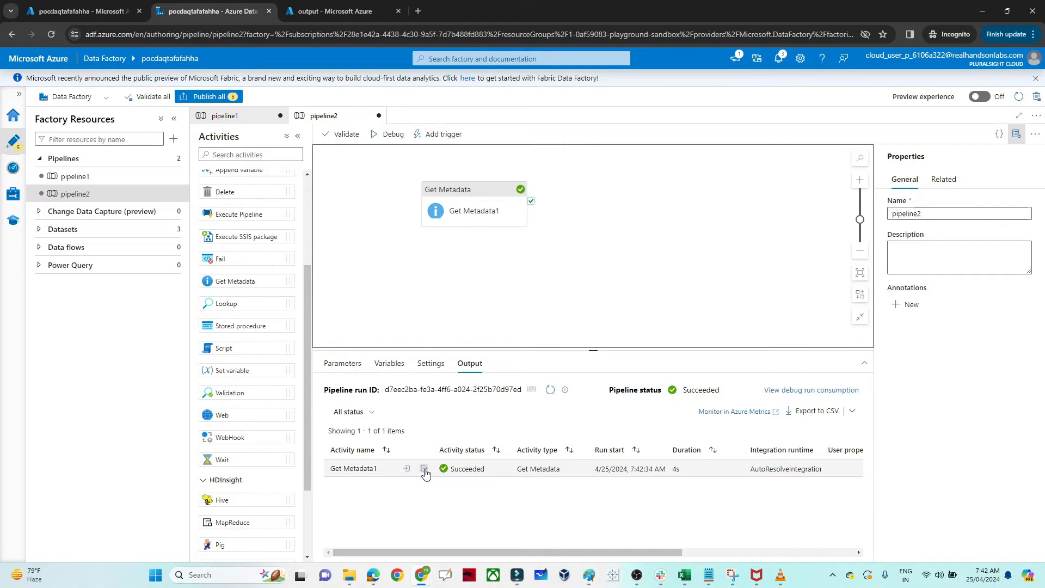
{"action": "left_click", "coordinate": [425, 469]}
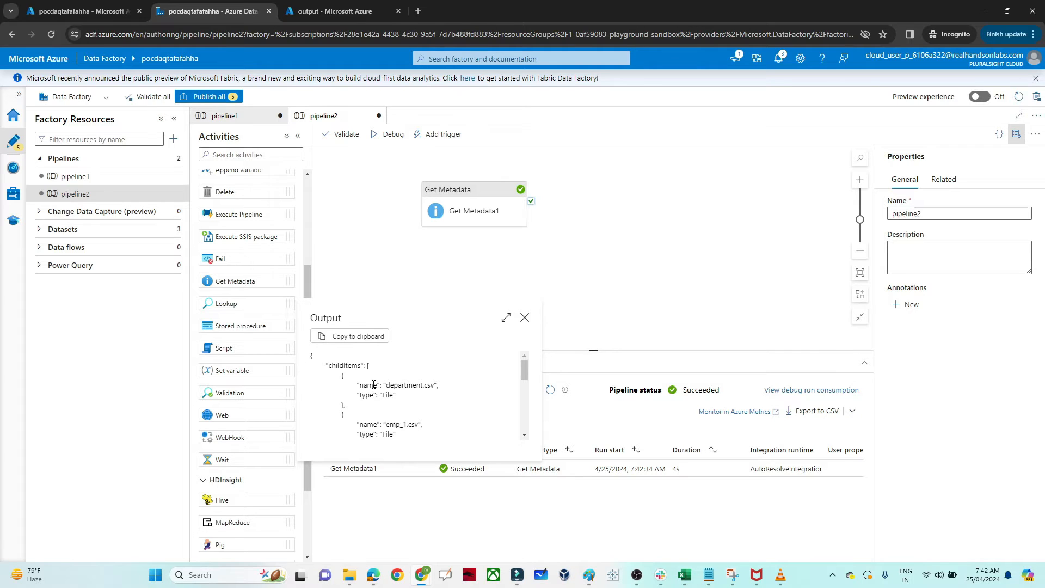
{"action": "mouse_move", "coordinate": [523, 370]}
{"action": "left_mouse_down"}
{"action": "mouse_move", "coordinate": [524, 407]}
{"action": "mouse_move", "coordinate": [518, 365]}
{"action": "left_mouse_up"}
{"action": "left_click_drag", "start_coordinate": [521, 365], "coordinate": [521, 369]}
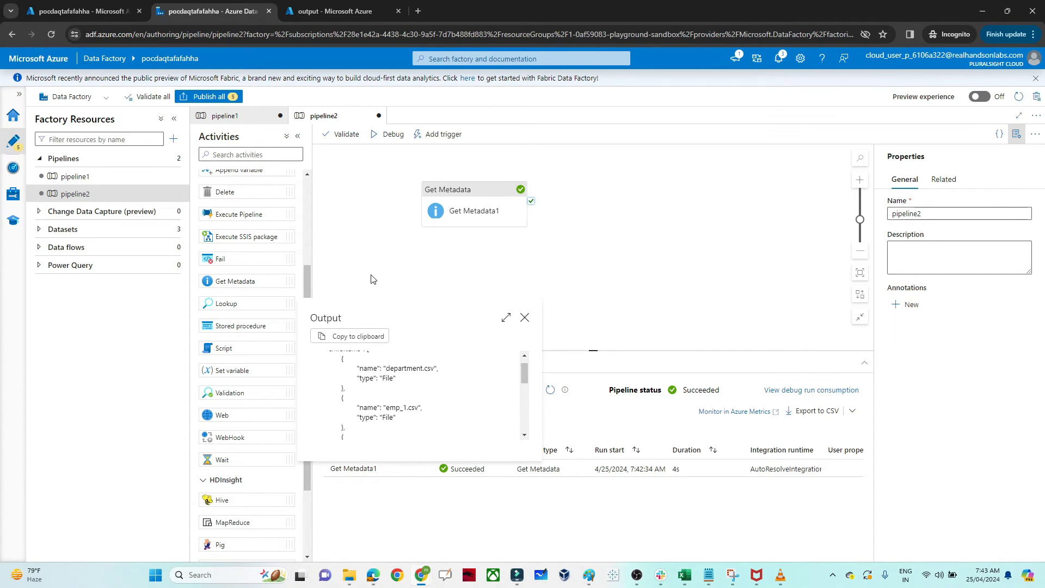
{"action": "key", "text": "Escape"}
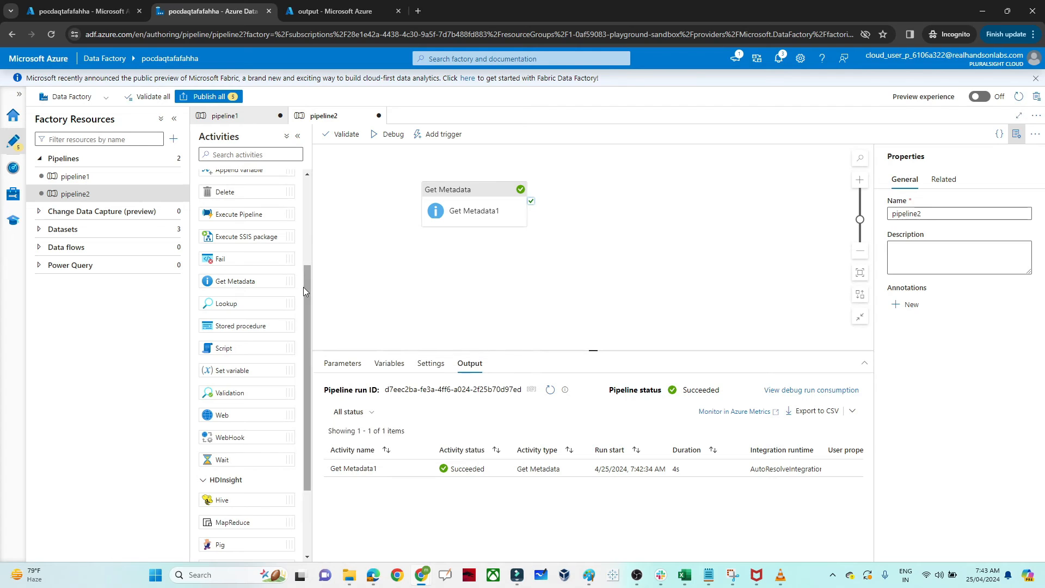
Step: Add a ForEach activity beside Get Metadata and connect Get Metadata's success output to it
{"action": "scroll", "coordinate": [305, 323], "scroll_direction": "down", "scroll_amount": 3}
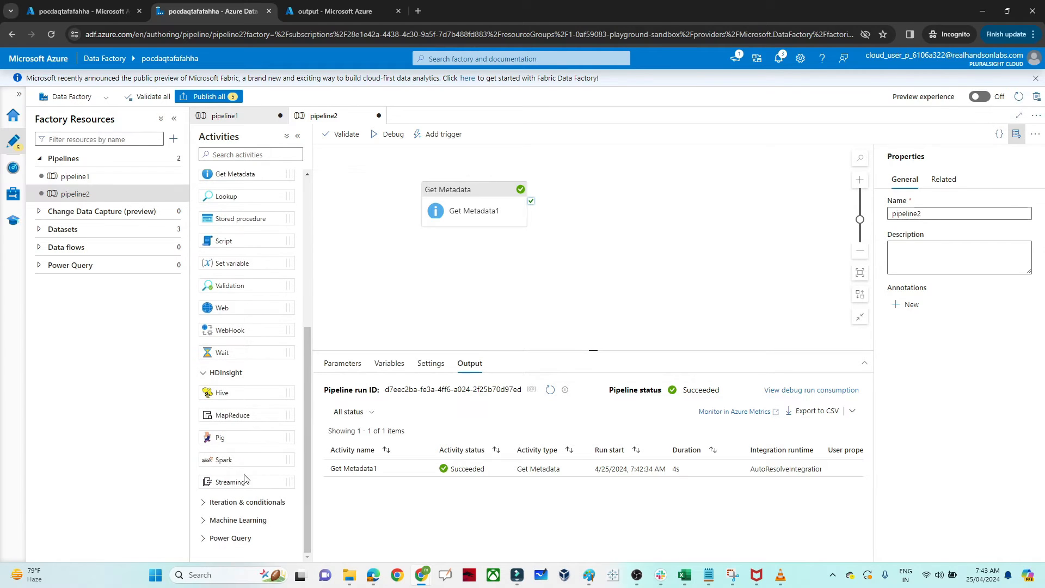
{"action": "left_click", "coordinate": [204, 502]}
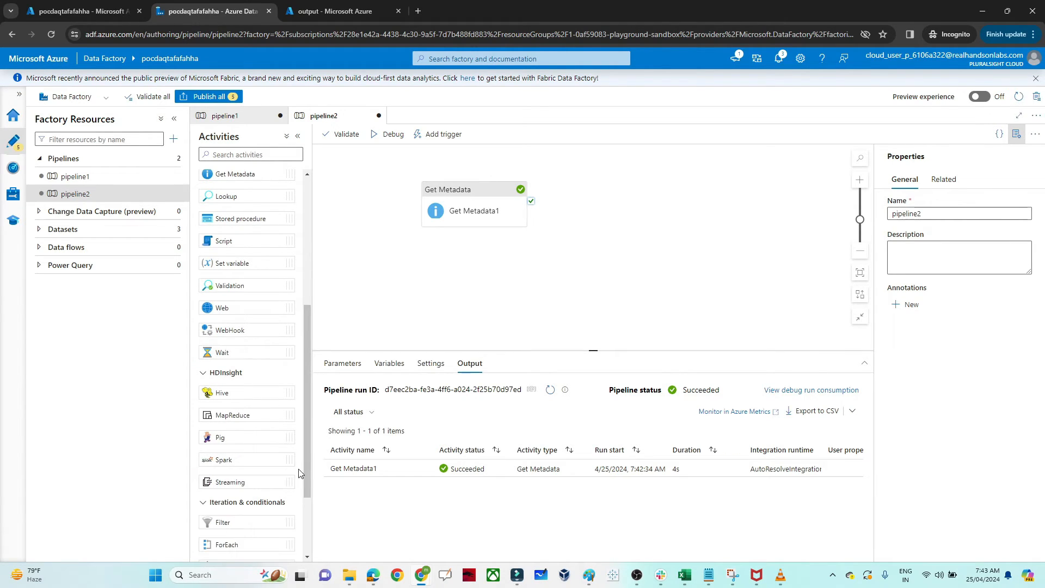
{"action": "left_click_drag", "start_coordinate": [305, 471], "coordinate": [306, 518]}
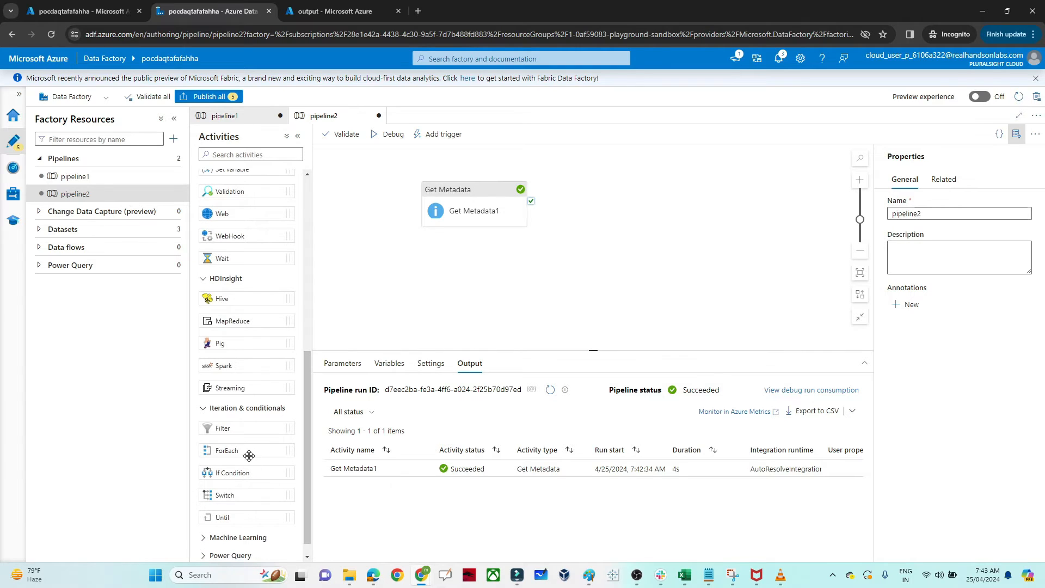
{"action": "left_click_drag", "start_coordinate": [243, 451], "coordinate": [661, 193]}
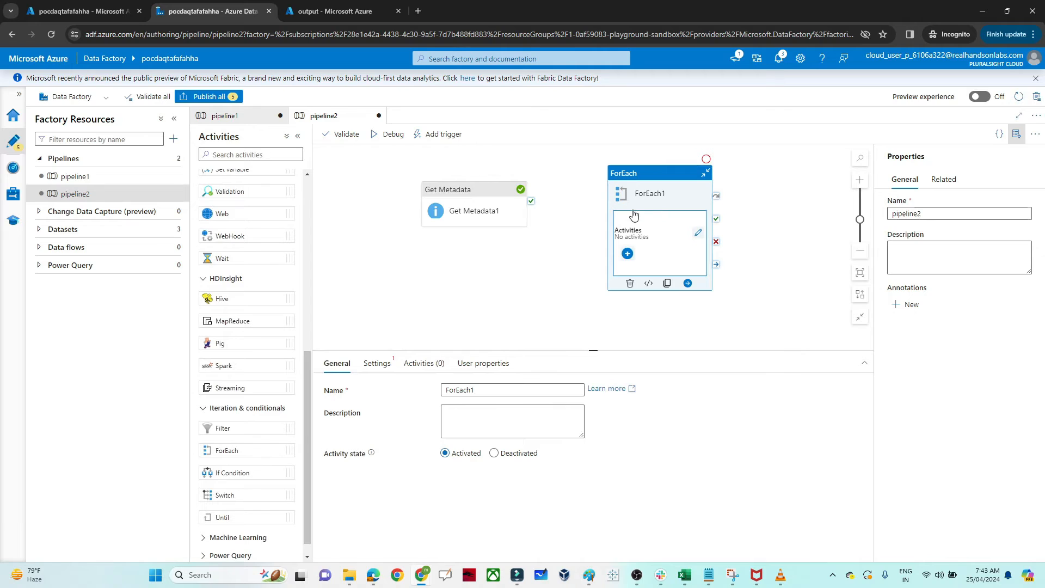
{"action": "left_click_drag", "start_coordinate": [530, 201], "coordinate": [604, 214]}
{"action": "left_click", "coordinate": [542, 213]}
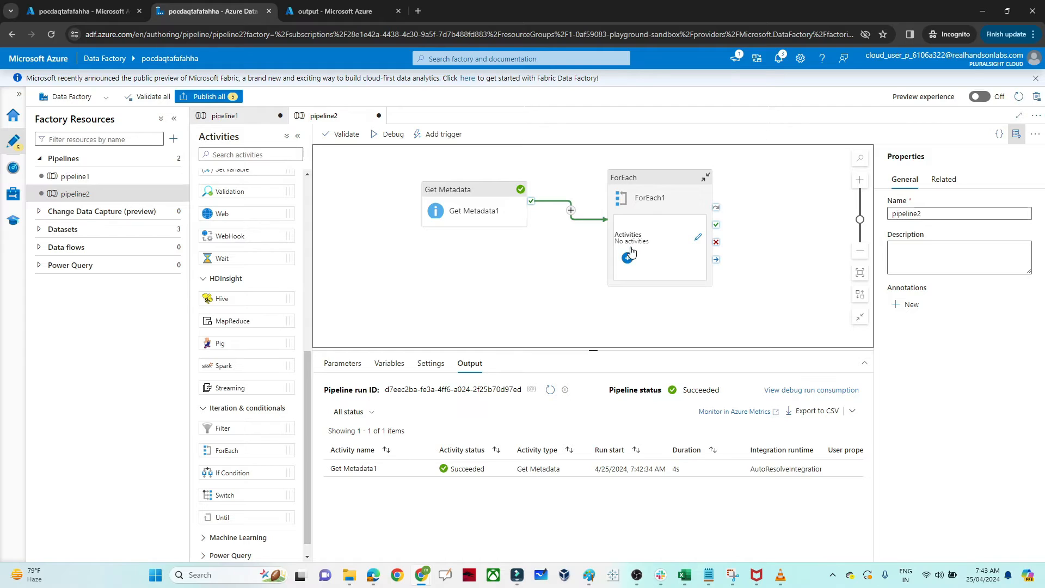
{"action": "left_click", "coordinate": [645, 179]}
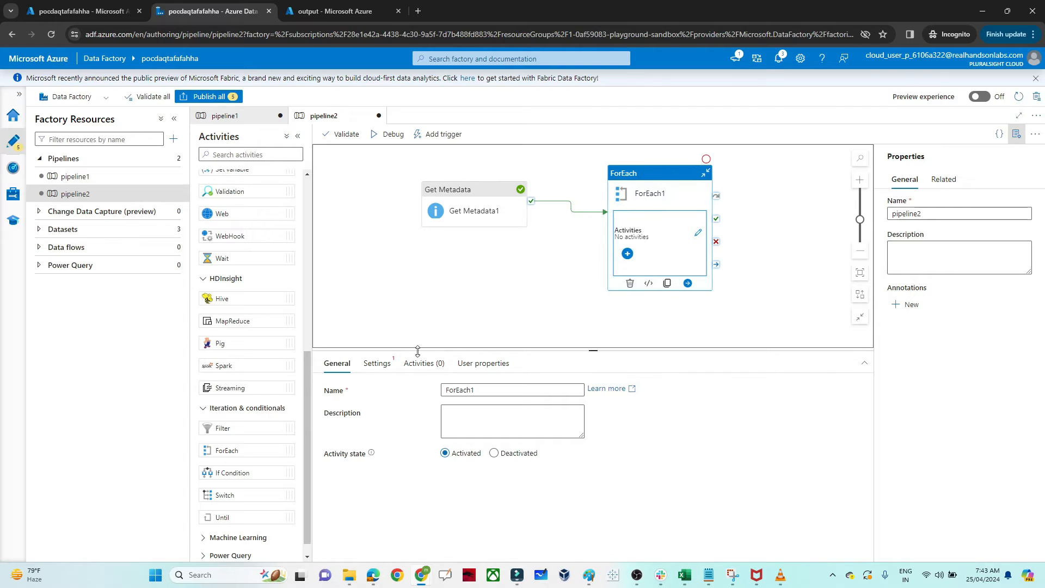
{"action": "left_click", "coordinate": [382, 371]}
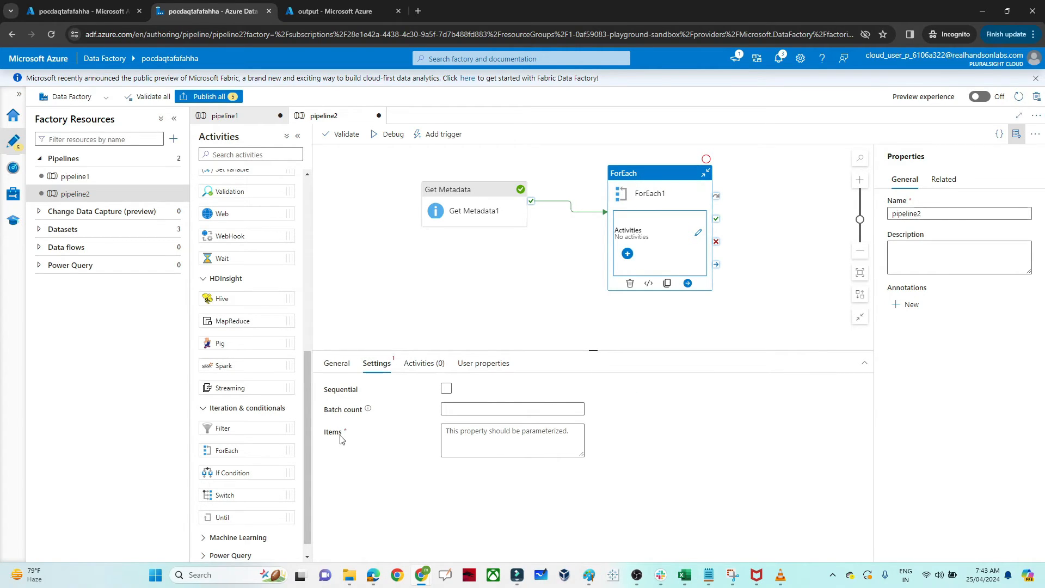
{"action": "left_click", "coordinate": [514, 442]}
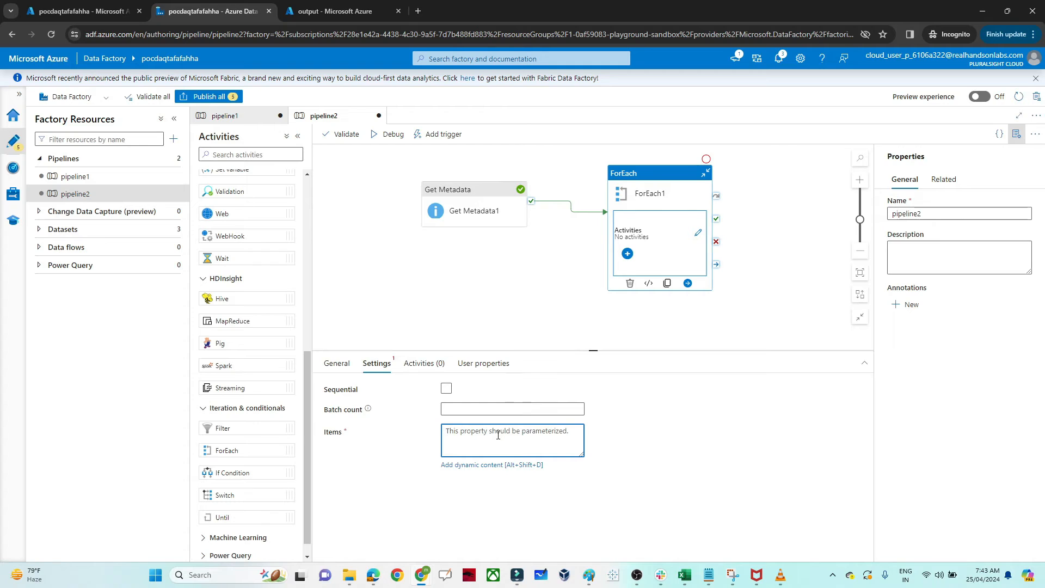
{"action": "left_click", "coordinate": [488, 464]}
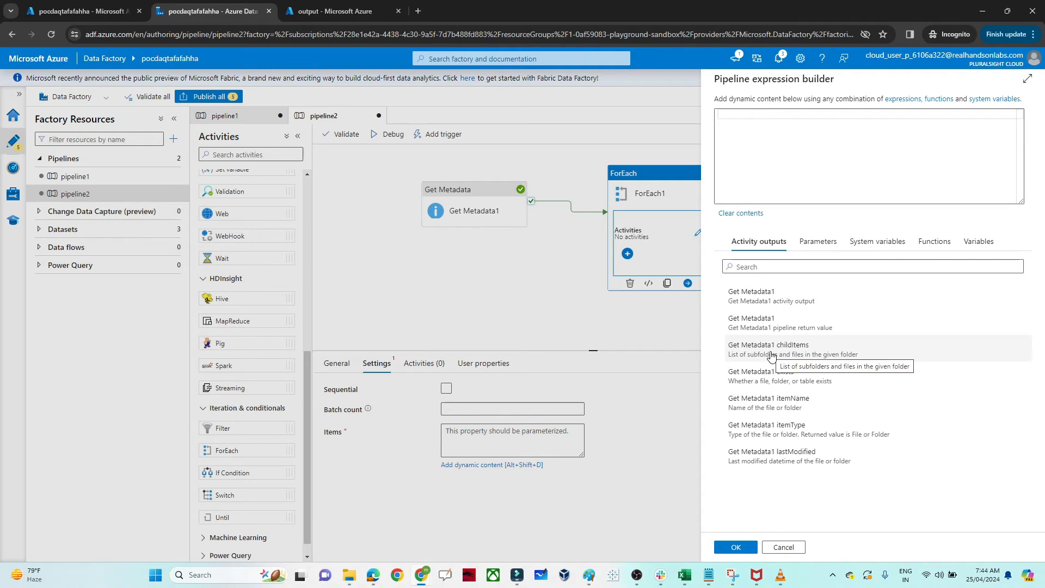
{"action": "left_click", "coordinate": [771, 351]}
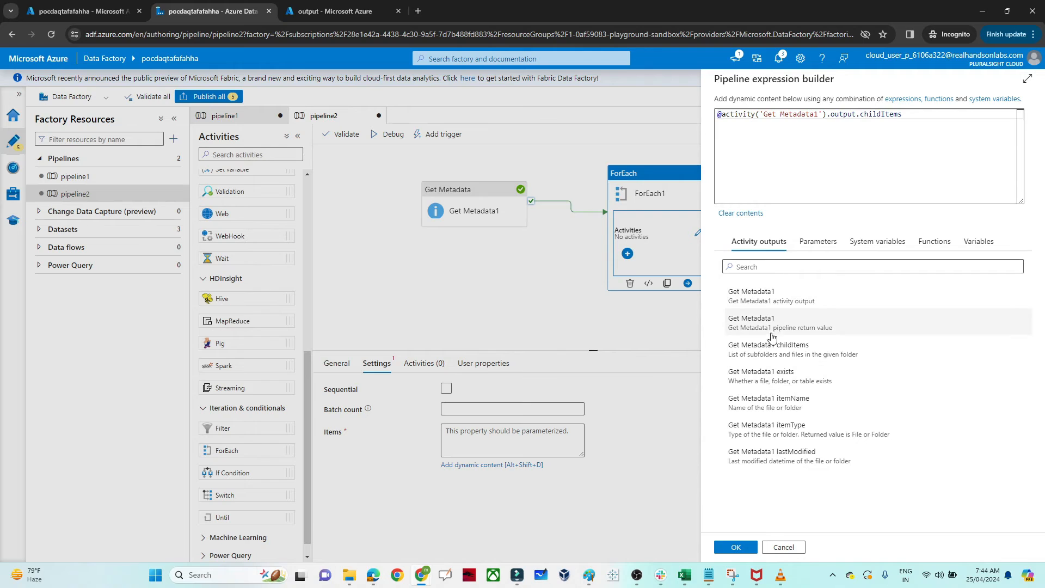
{"action": "left_click", "coordinate": [734, 543]}
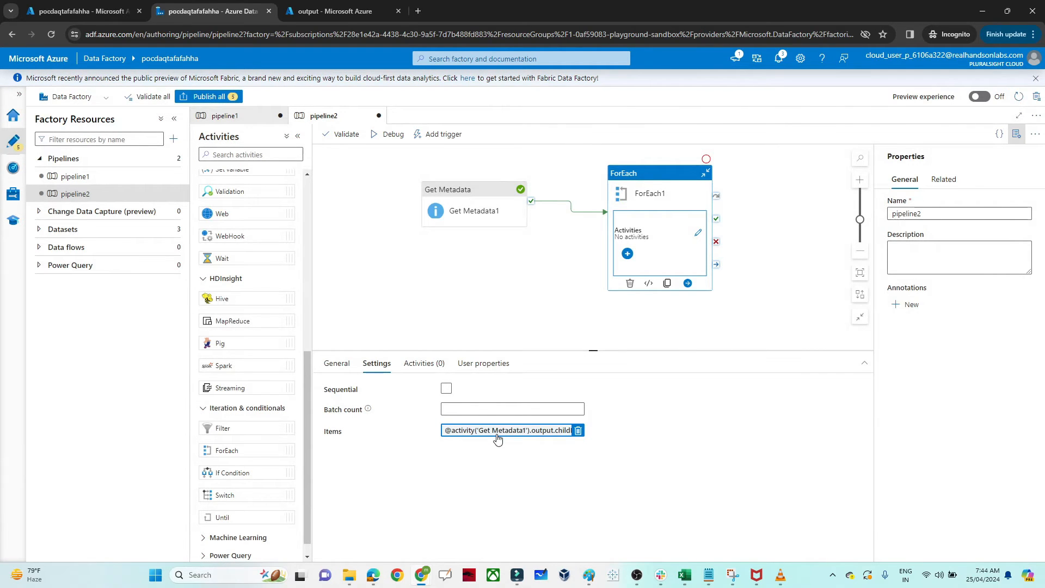
Step: Add a Copy data activity inside the ForEach loop and set its source dataset to DelimitedText2
{"action": "left_click", "coordinate": [628, 254]}
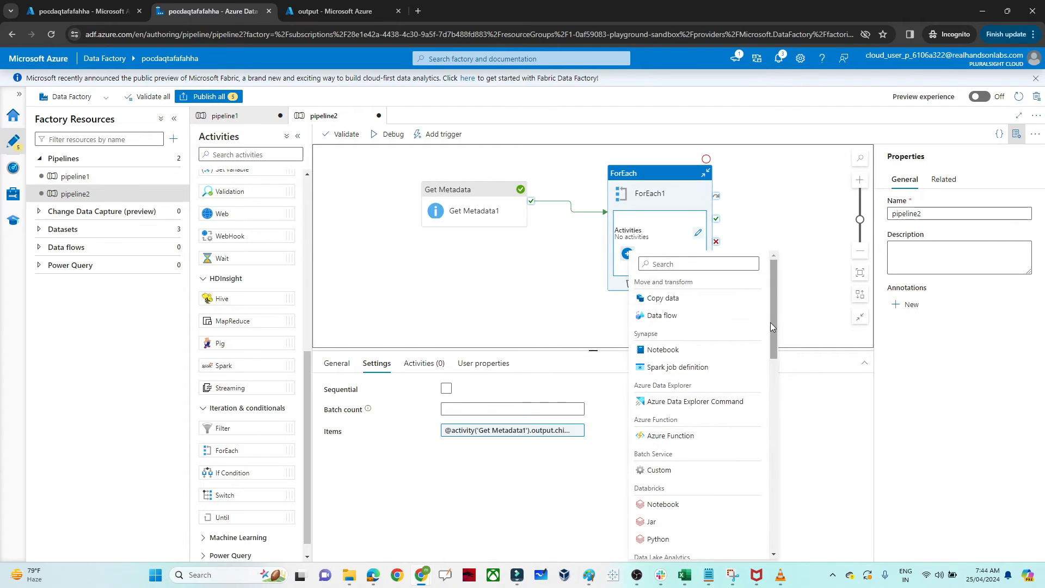
{"action": "left_click", "coordinate": [663, 299]}
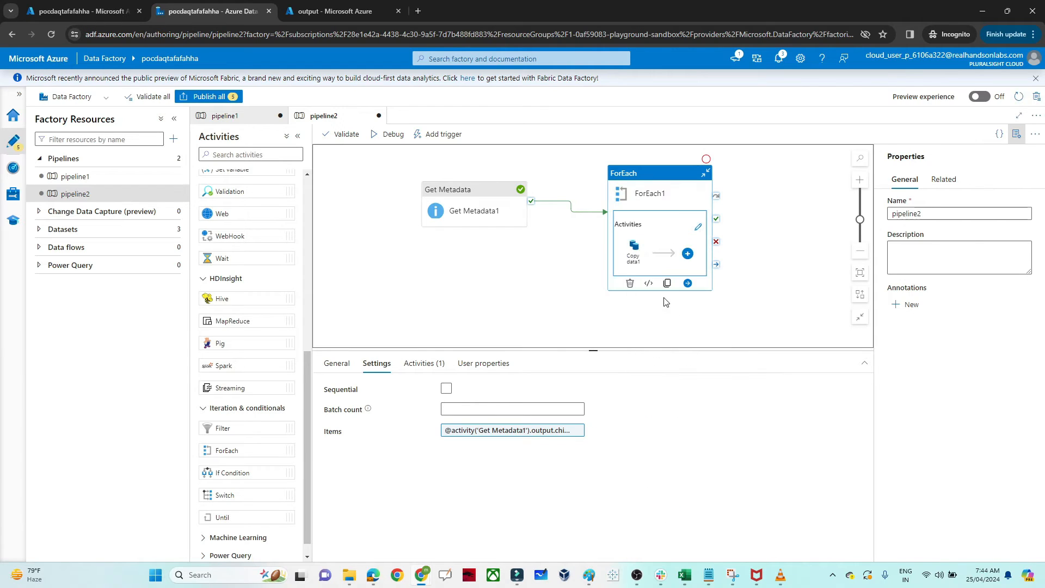
{"action": "left_click", "coordinate": [636, 255]}
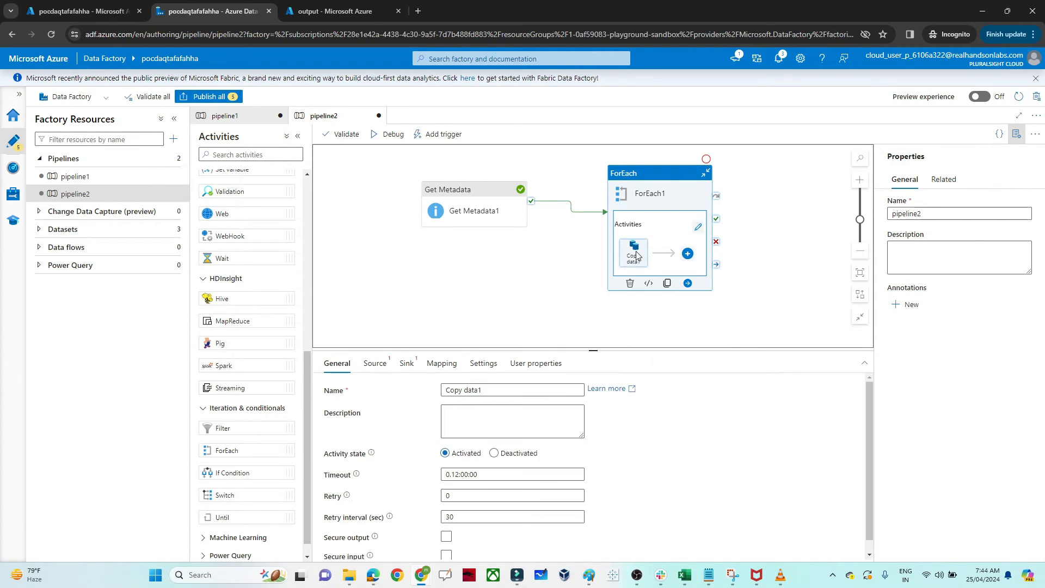
{"action": "left_click", "coordinate": [388, 367]}
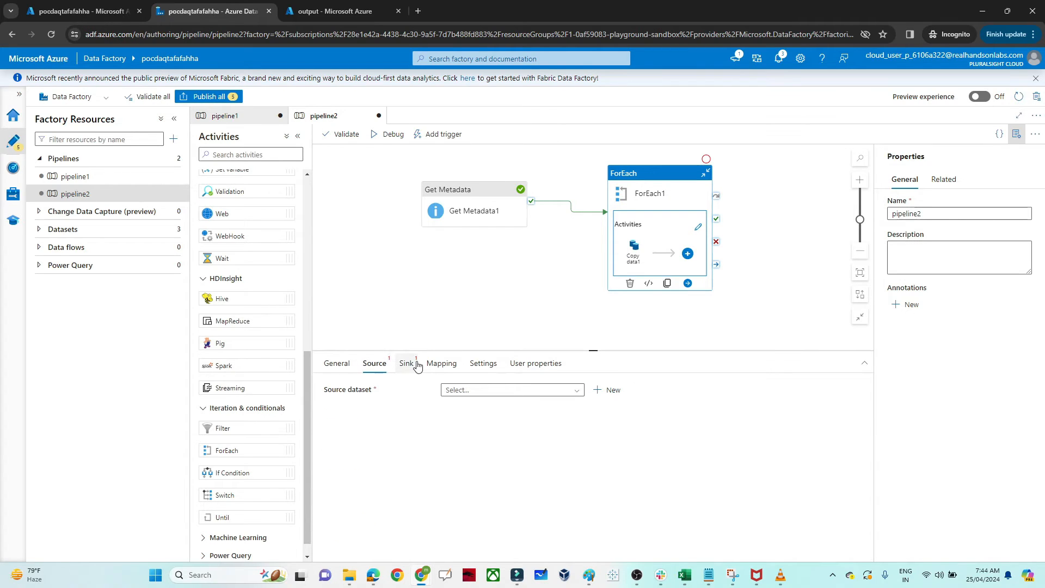
{"action": "left_click", "coordinate": [416, 366]}
{"action": "left_click", "coordinate": [375, 367]}
{"action": "left_click", "coordinate": [551, 390]}
{"action": "left_click", "coordinate": [501, 424]}
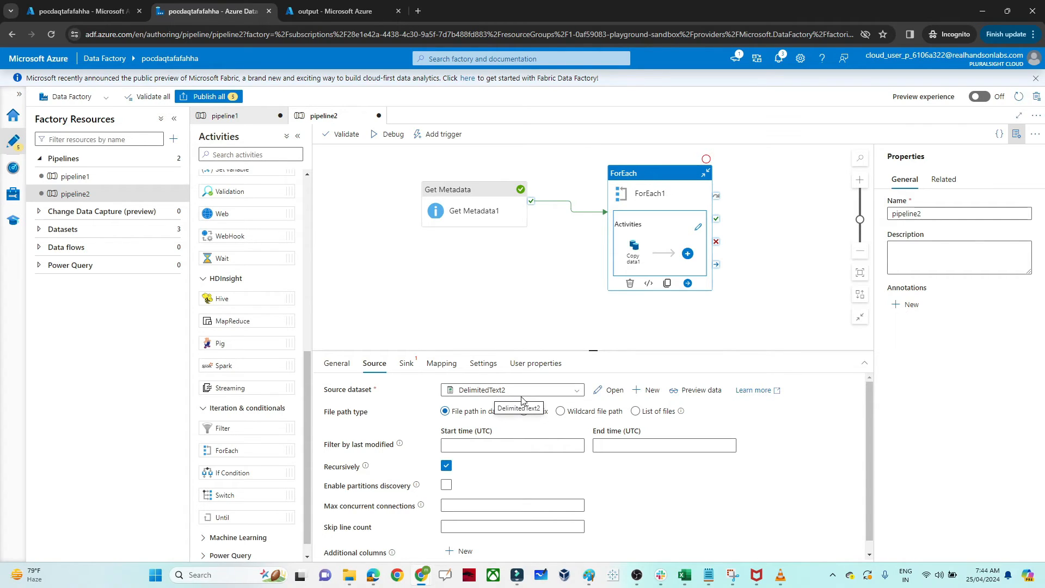
{"action": "left_click", "coordinate": [564, 415]}
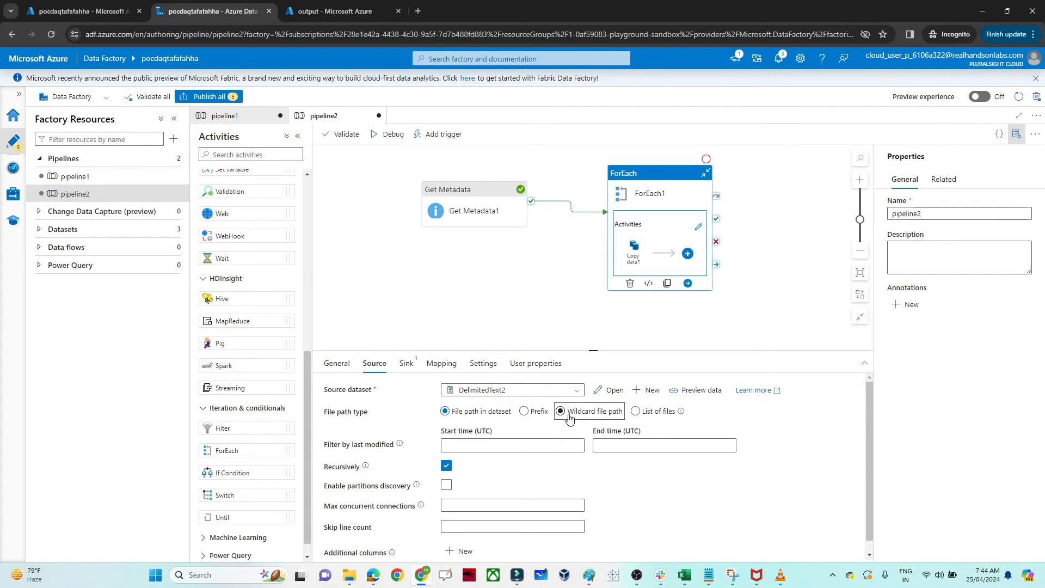
{"action": "left_click", "coordinate": [557, 416]}
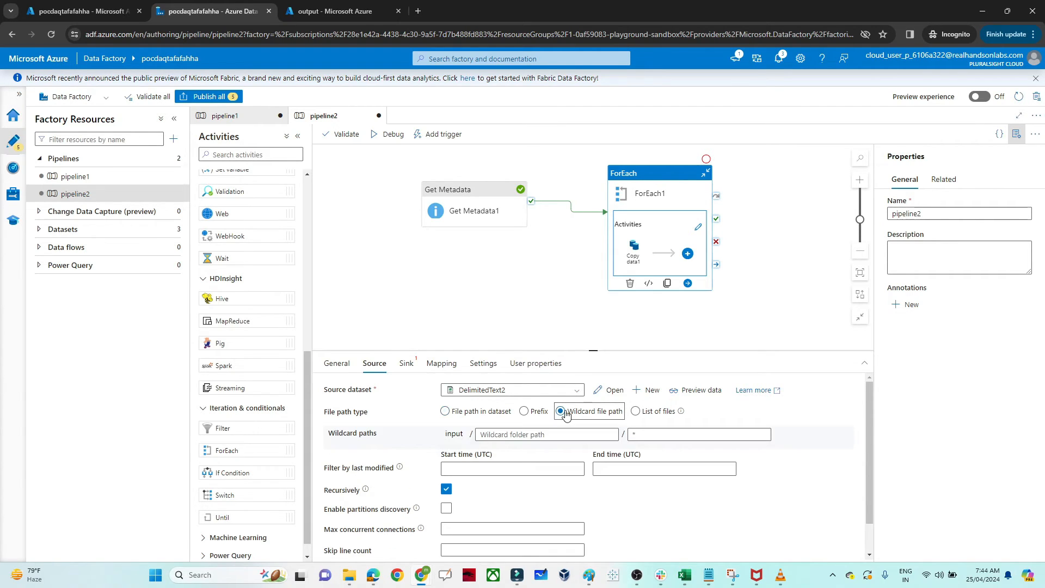
{"action": "left_click", "coordinate": [640, 433]}
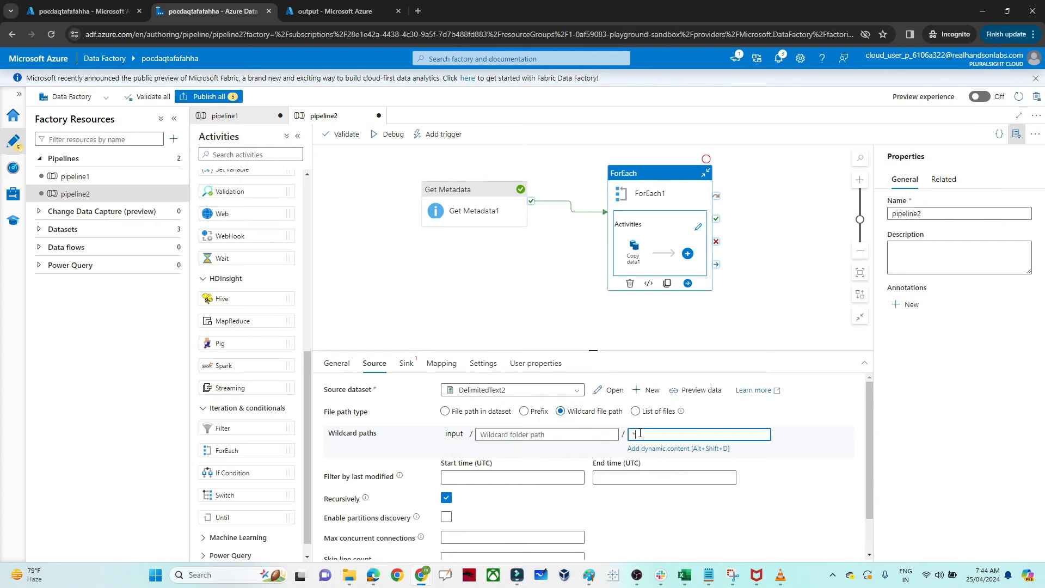
{"action": "left_click", "coordinate": [670, 449]}
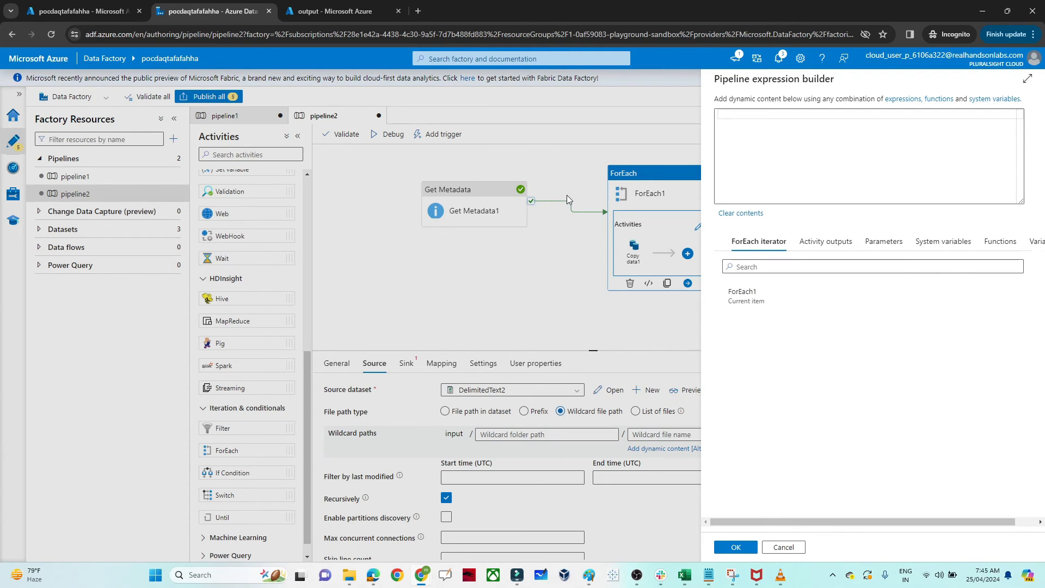
{"action": "left_click", "coordinate": [757, 298]}
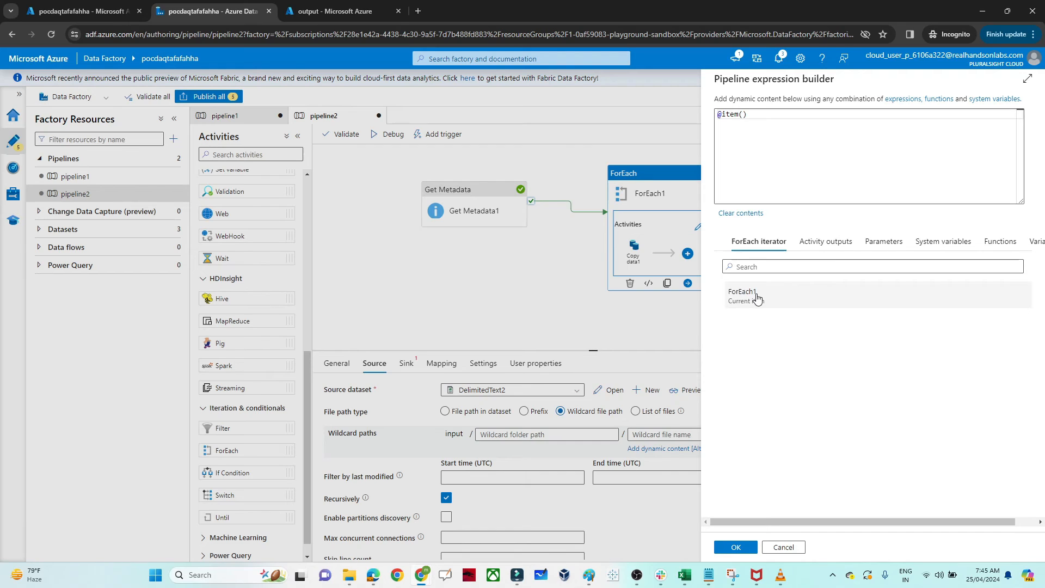
{"action": "left_click", "coordinate": [761, 112]}
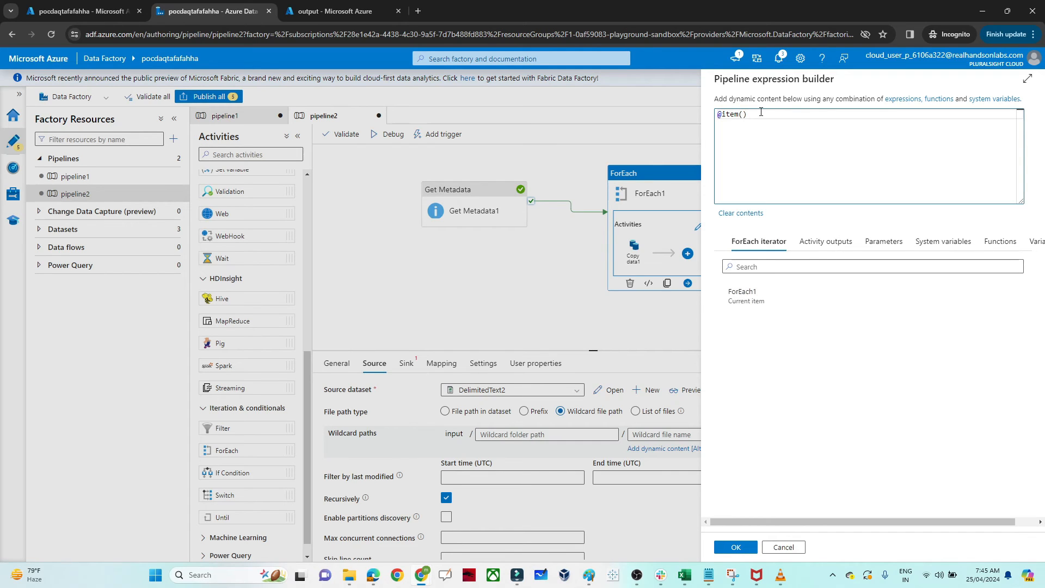
{"action": "type", "text": ".name"}
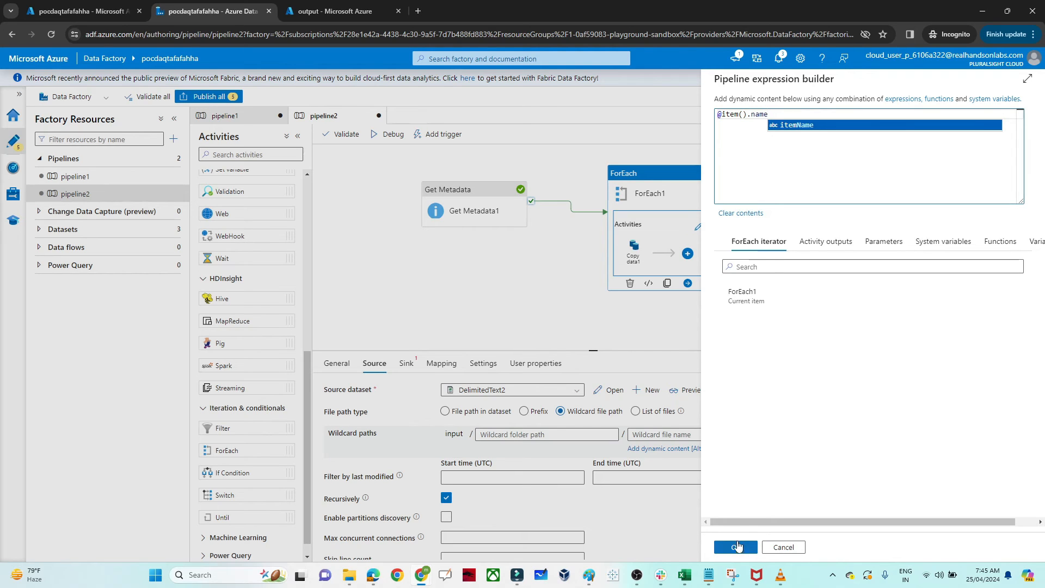
{"action": "left_click", "coordinate": [735, 547]}
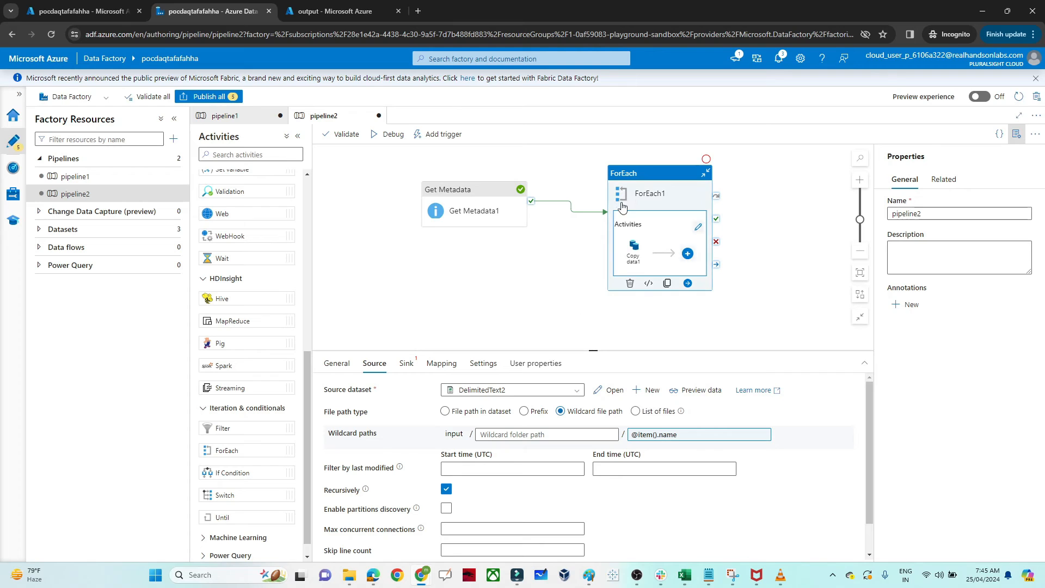
Step: Review the Items expression of the ForEach activity
{"action": "left_click", "coordinate": [645, 172]}
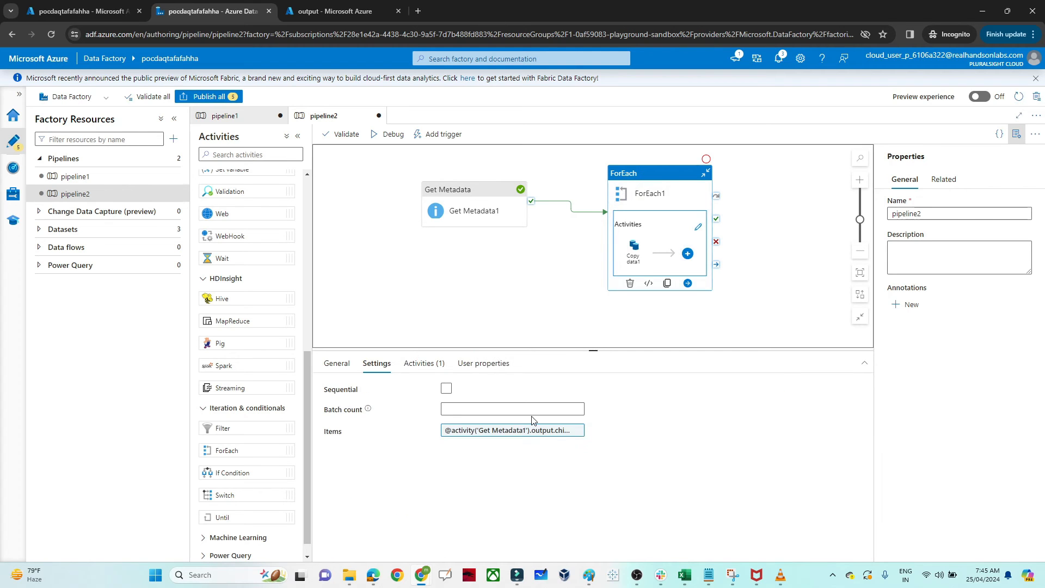
{"action": "left_click", "coordinate": [516, 431]}
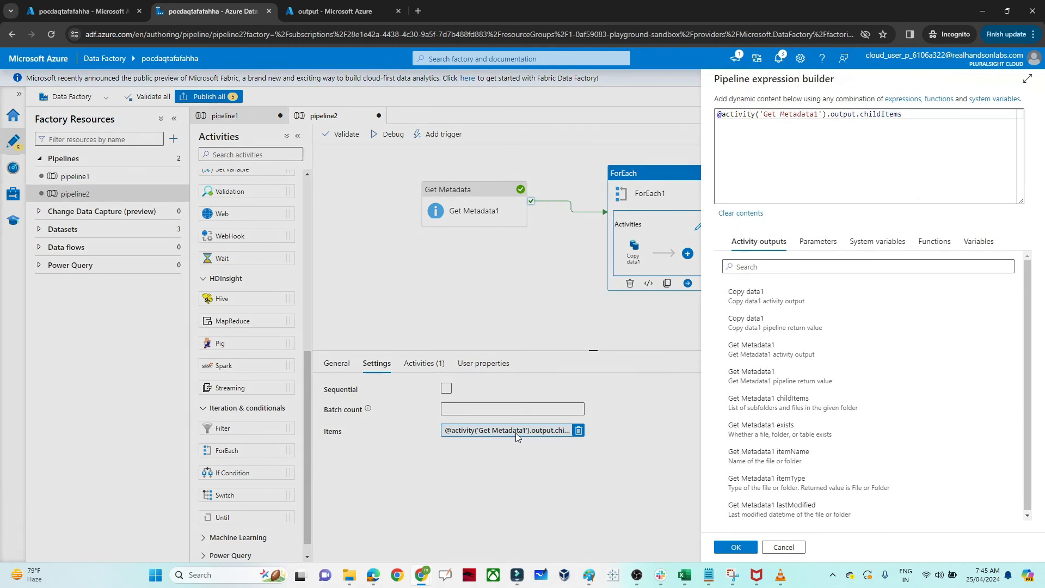
{"action": "left_click", "coordinate": [746, 547]}
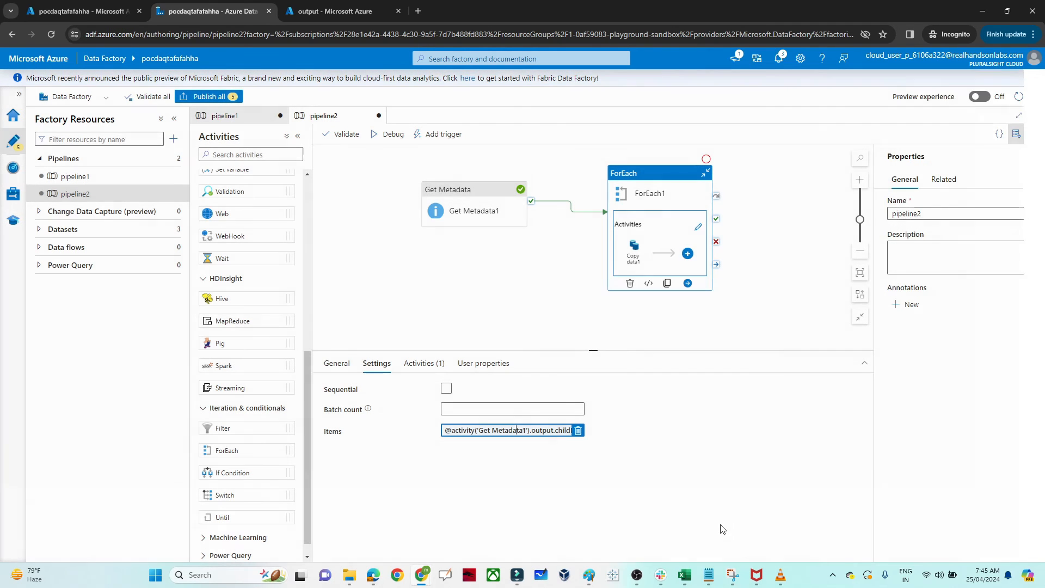
Step: Start a new sink dataset for the Copy data activity, using Azure Blob Storage and the JSON format
{"action": "left_click", "coordinate": [640, 254]}
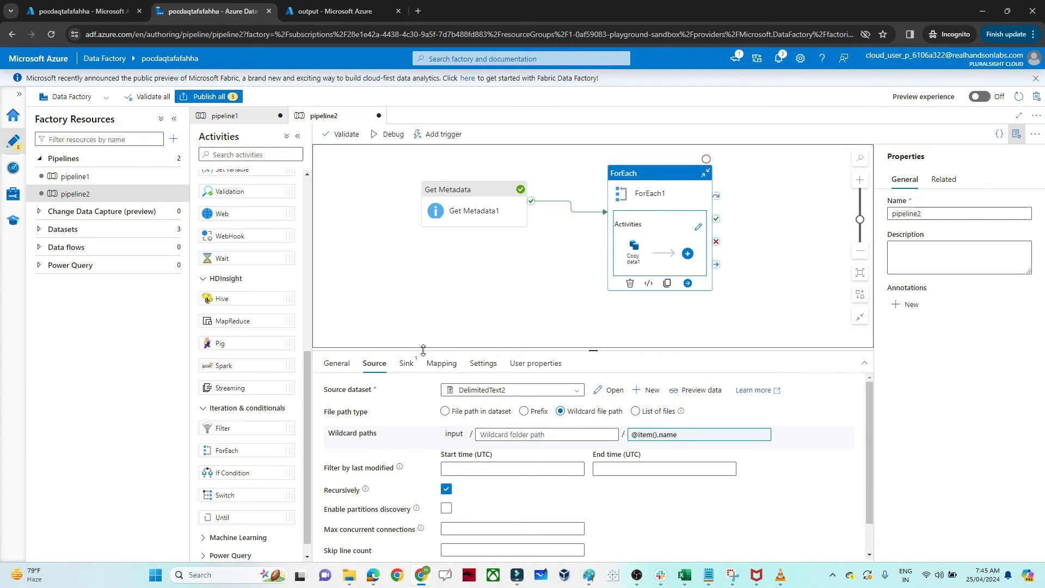
{"action": "left_click", "coordinate": [406, 363]}
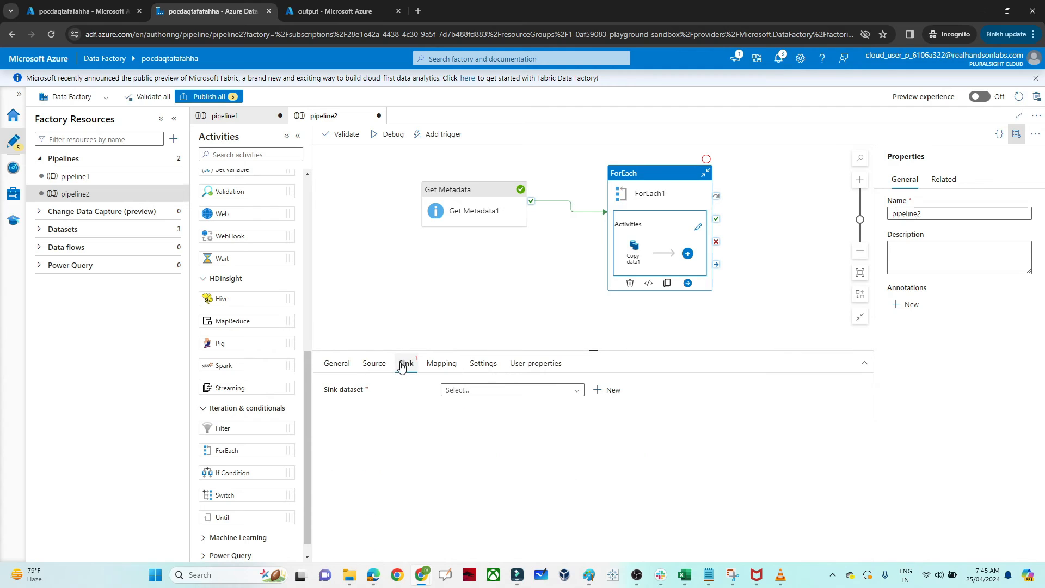
{"action": "left_click", "coordinate": [608, 390]}
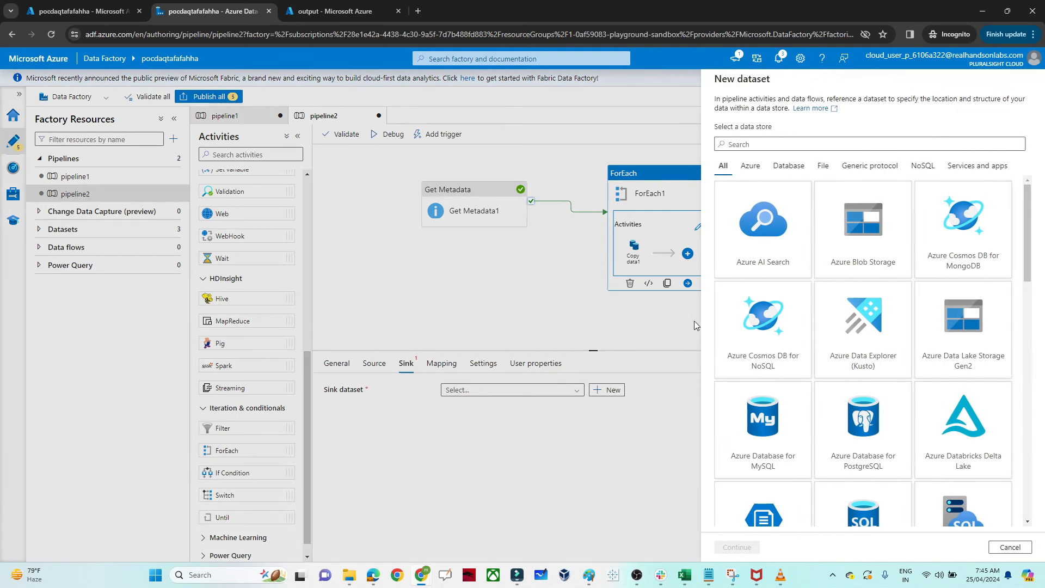
{"action": "left_click", "coordinate": [846, 255]}
{"action": "left_click", "coordinate": [736, 546]}
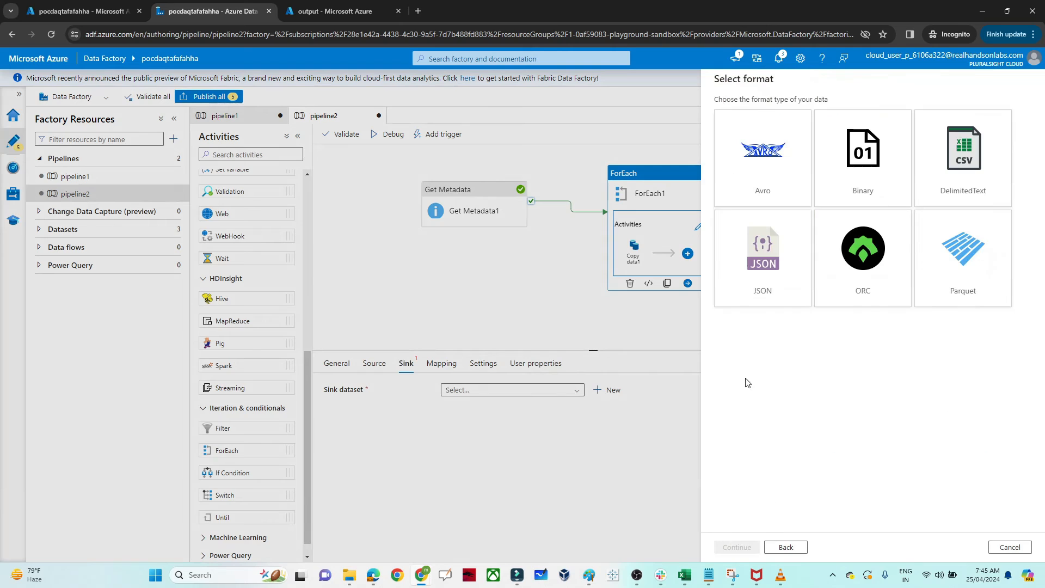
{"action": "left_click", "coordinate": [761, 293]}
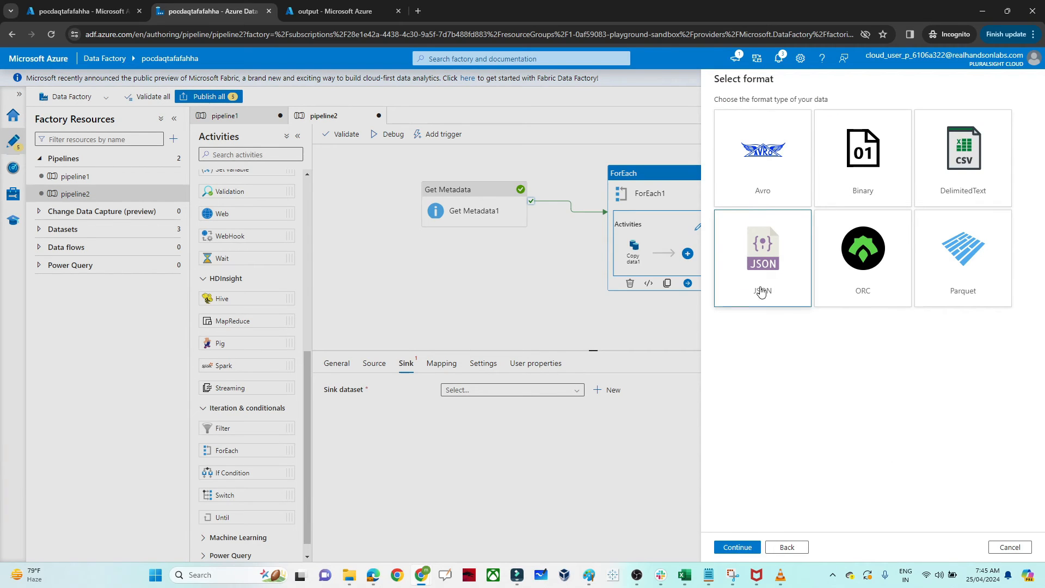
{"action": "left_click", "coordinate": [738, 546]}
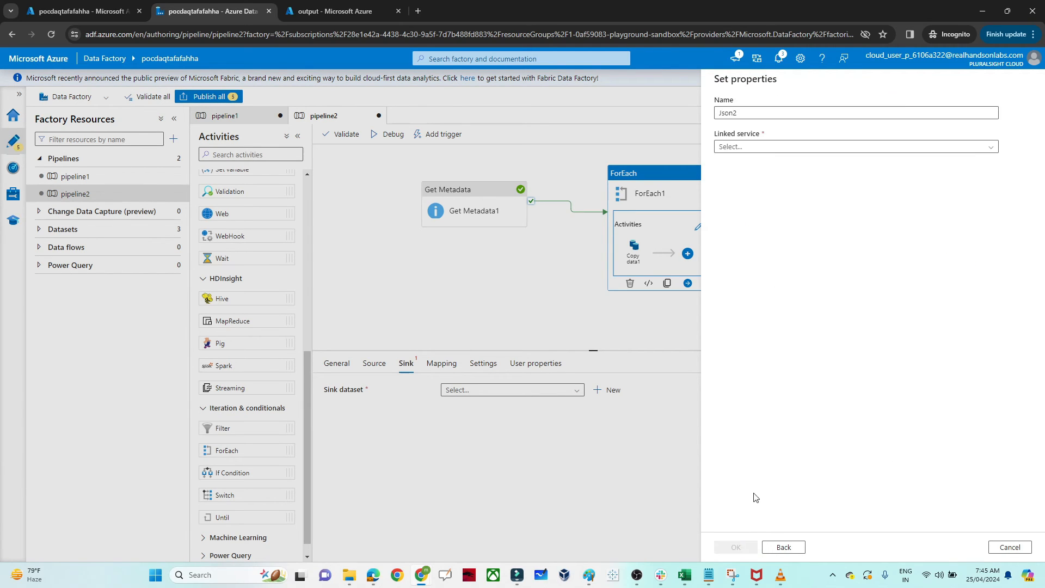
Step: Assign the AzureBlobStorage2 linked service and the output container to the sink dataset and create it
{"action": "left_click", "coordinate": [805, 150]}
{"action": "left_click", "coordinate": [760, 216]}
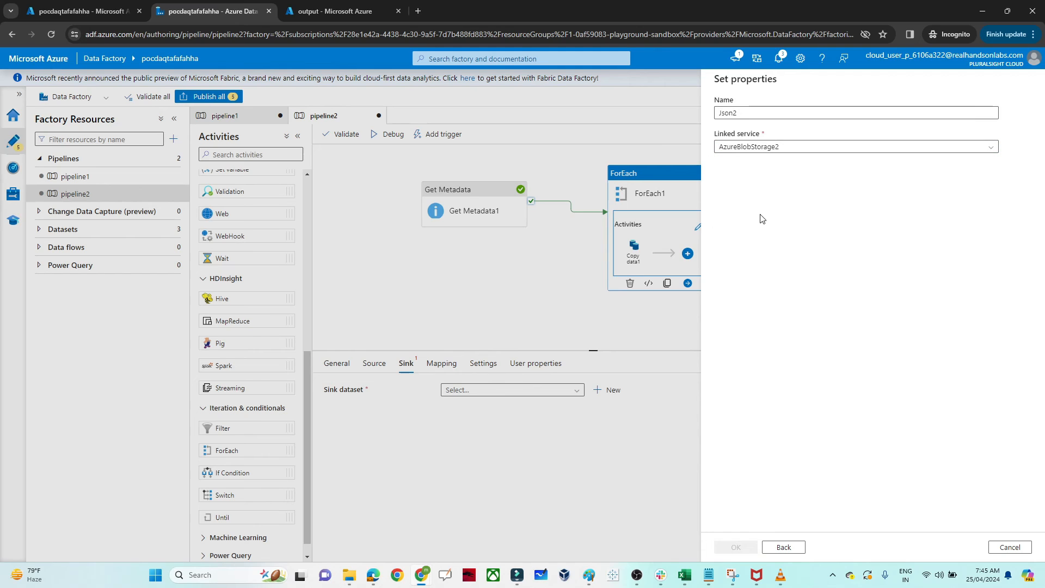
{"action": "left_click", "coordinate": [1006, 178]}
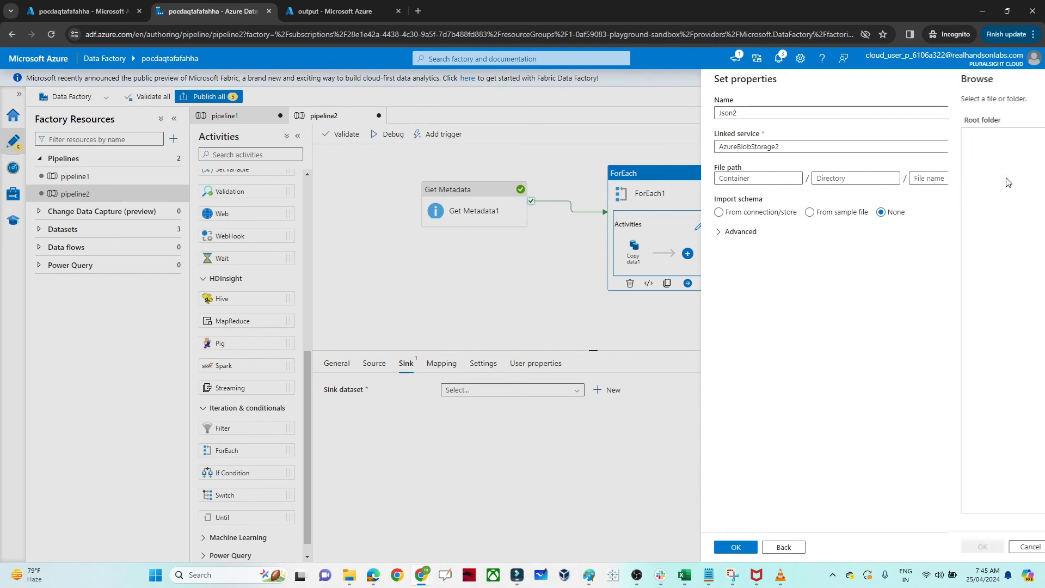
{"action": "left_click", "coordinate": [745, 158]}
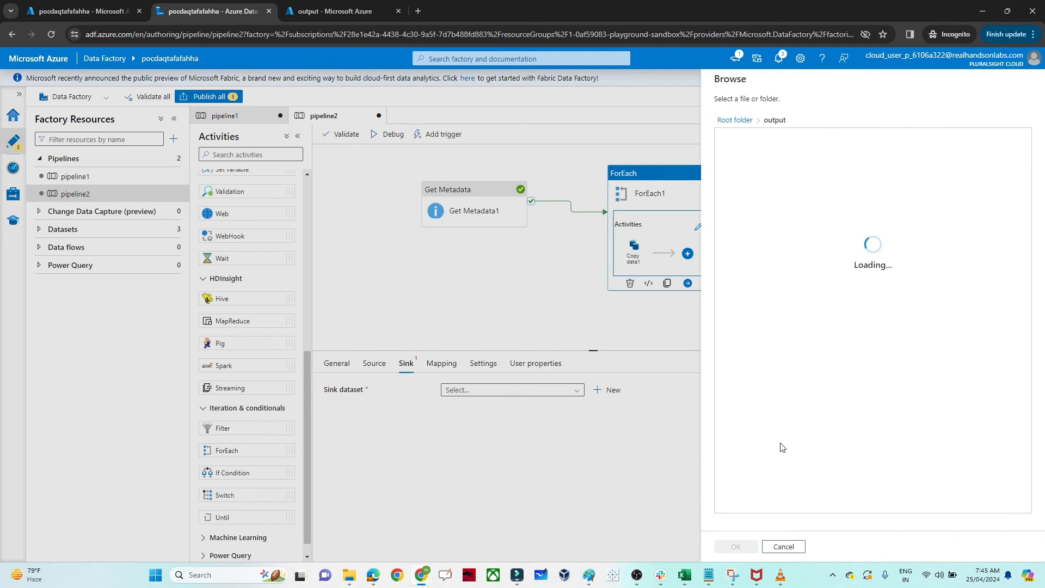
{"action": "left_click", "coordinate": [734, 546]}
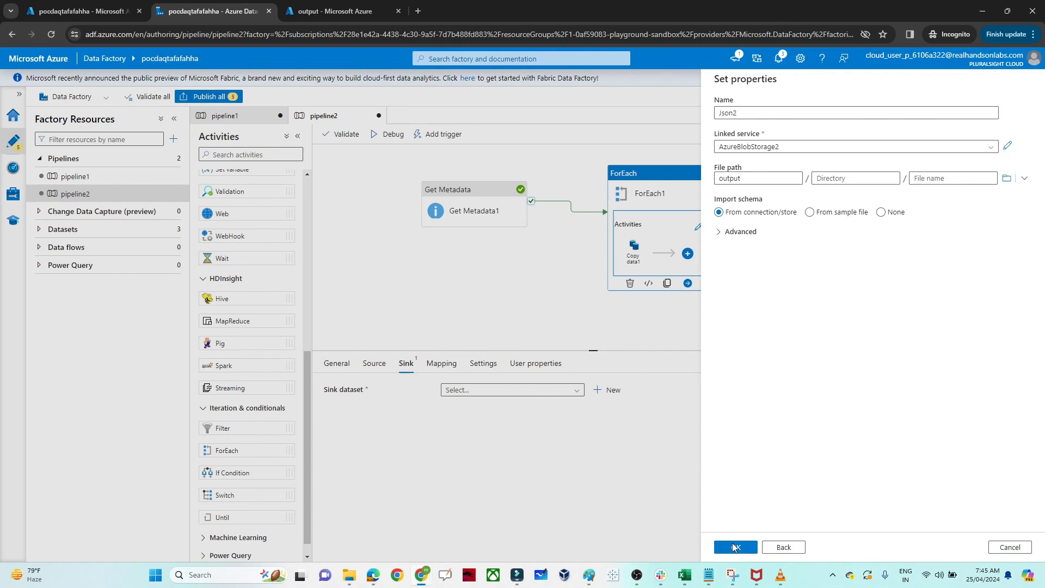
{"action": "left_click", "coordinate": [735, 547]}
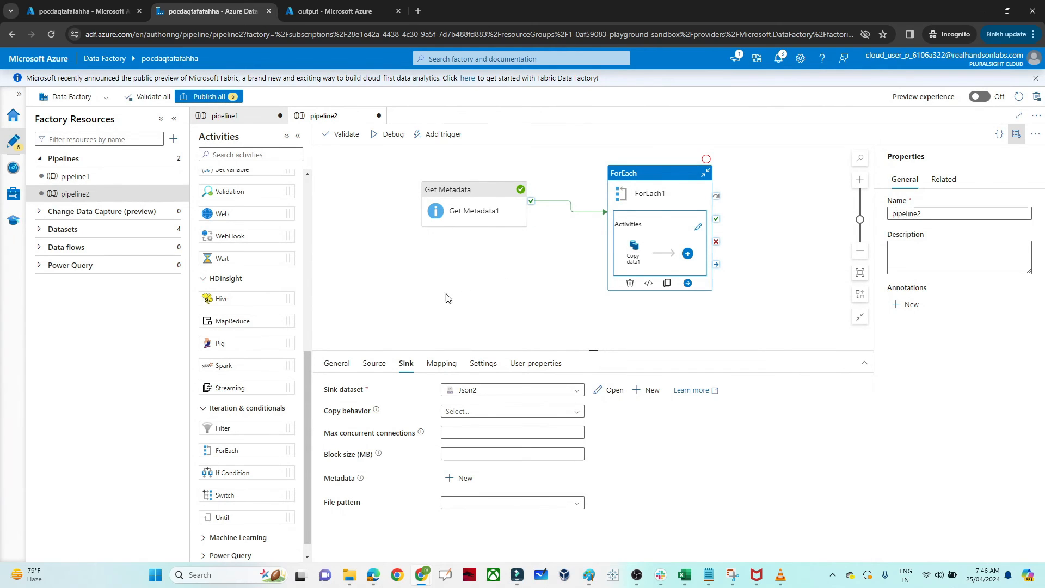
Step: Run pipeline2 in debug mode
{"action": "left_click", "coordinate": [390, 137]}
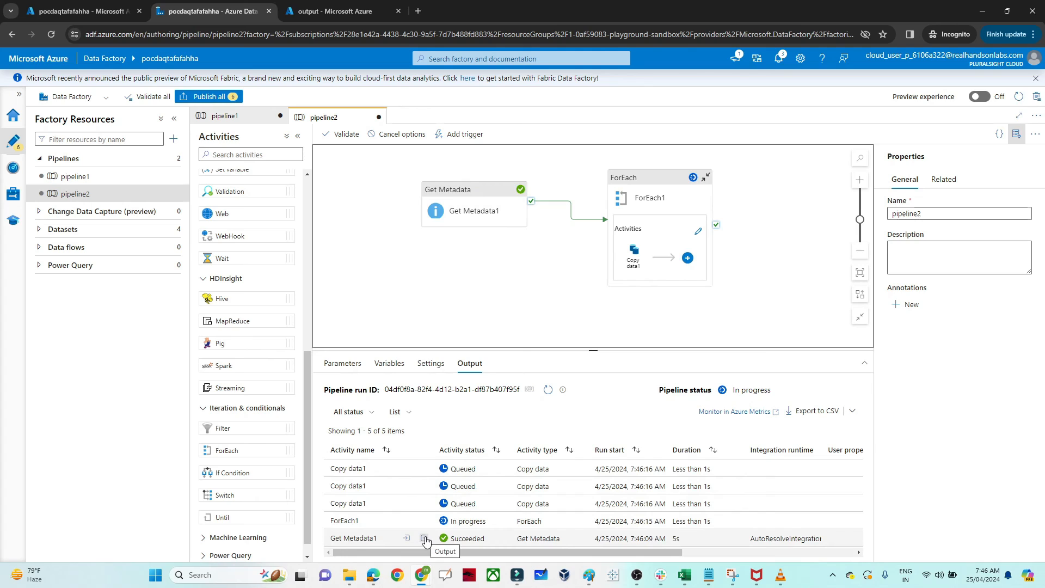
Step: Examine the run outputs of the Get Metadata1 activity and of one Copy data1 activity
{"action": "left_click", "coordinate": [425, 539]}
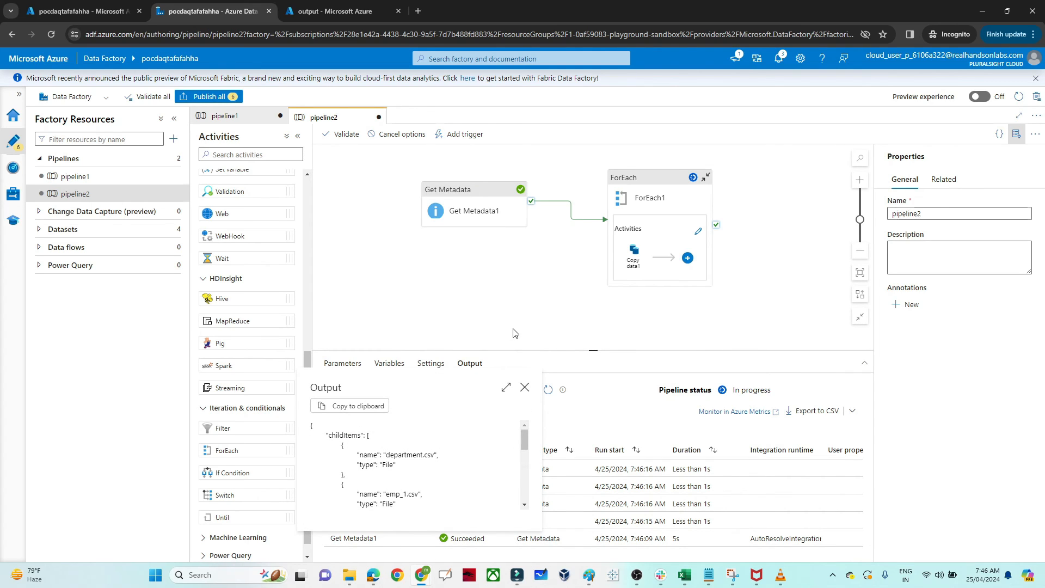
{"action": "left_click", "coordinate": [525, 386]}
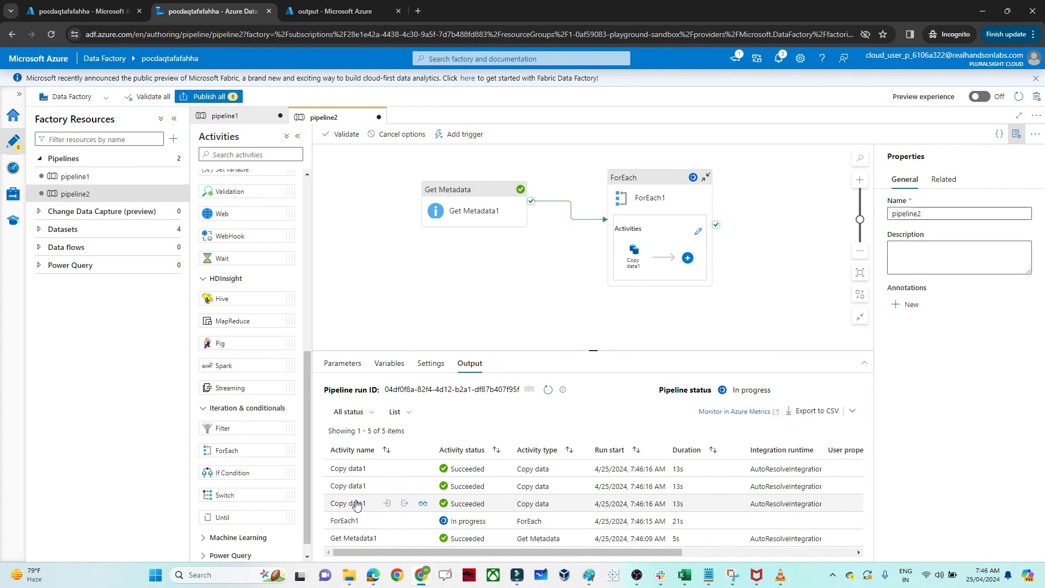
{"action": "left_click", "coordinate": [405, 504]}
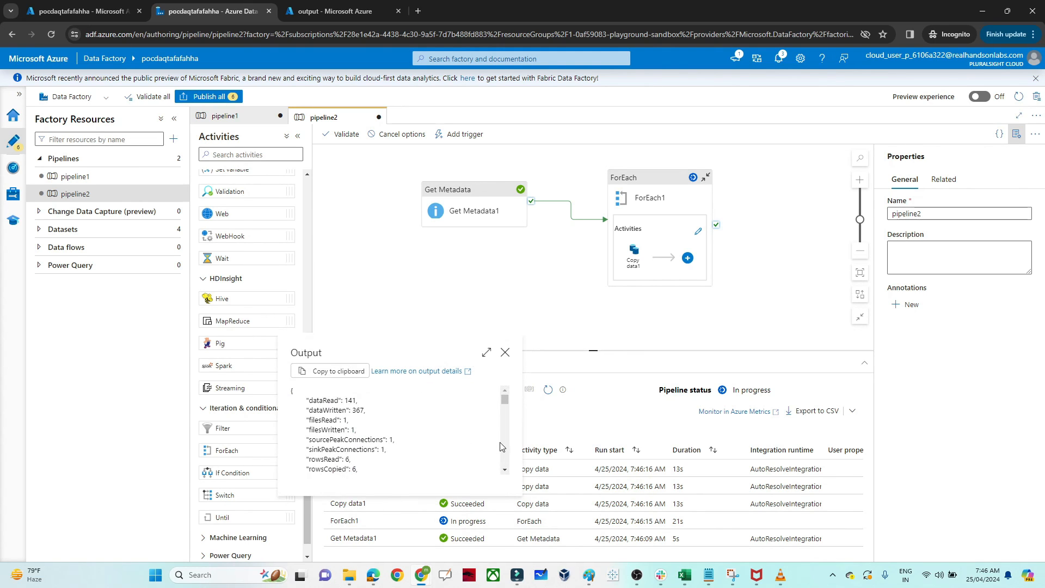
{"action": "scroll", "coordinate": [501, 446], "scroll_direction": "down", "scroll_amount": 5}
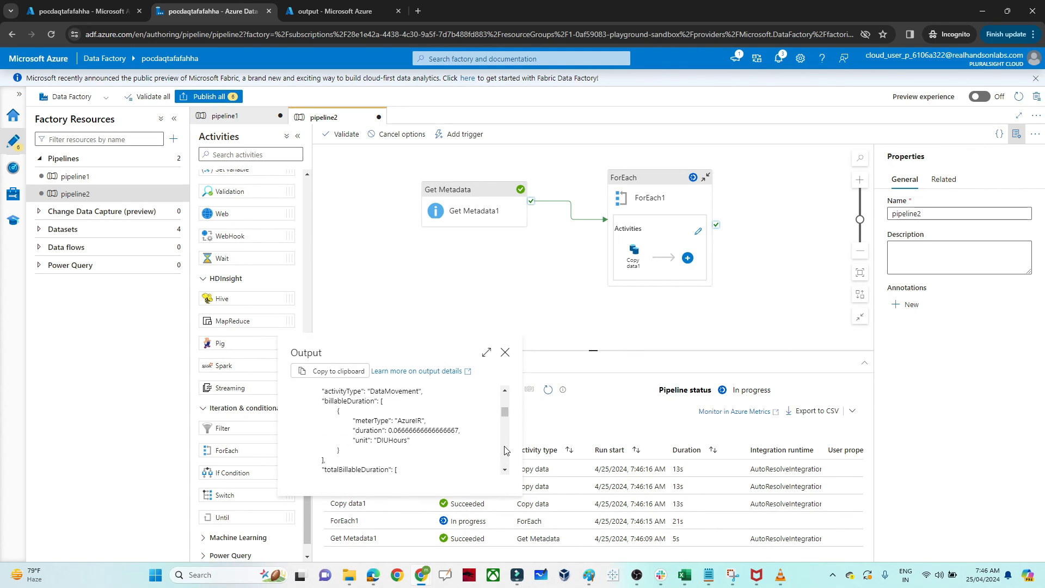
{"action": "left_click", "coordinate": [505, 351]}
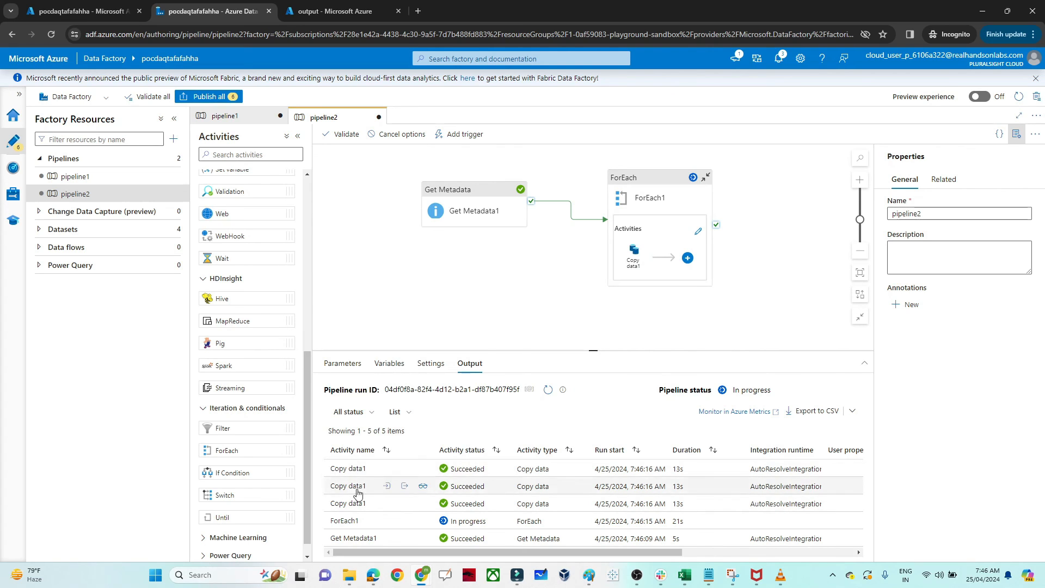
Step: Refresh the output container in the Azure portal to check the copied JSON files, and return to pipeline2 in Data Factory
{"action": "left_click", "coordinate": [319, 6]}
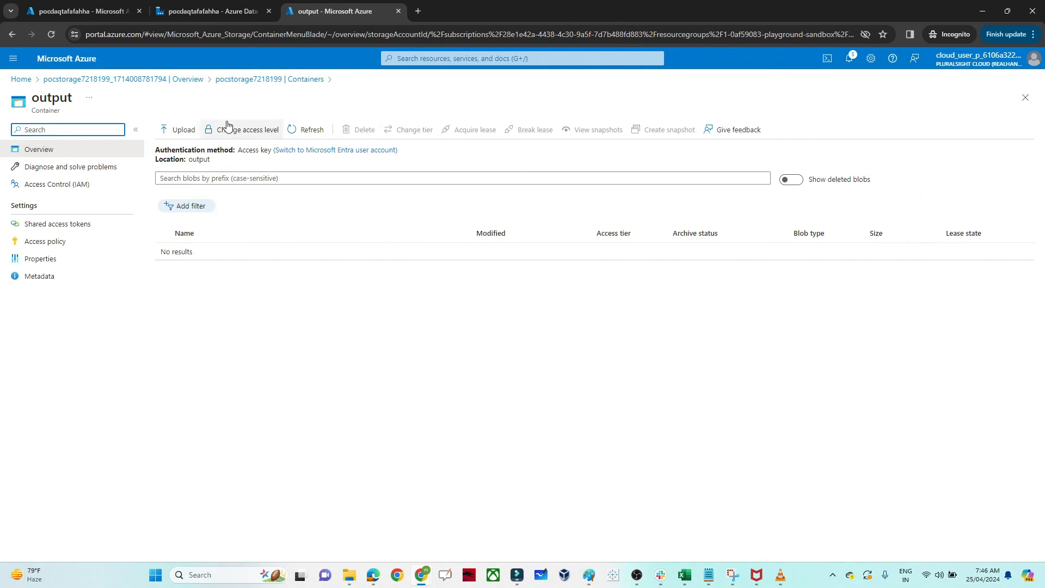
{"action": "left_click", "coordinate": [305, 134]}
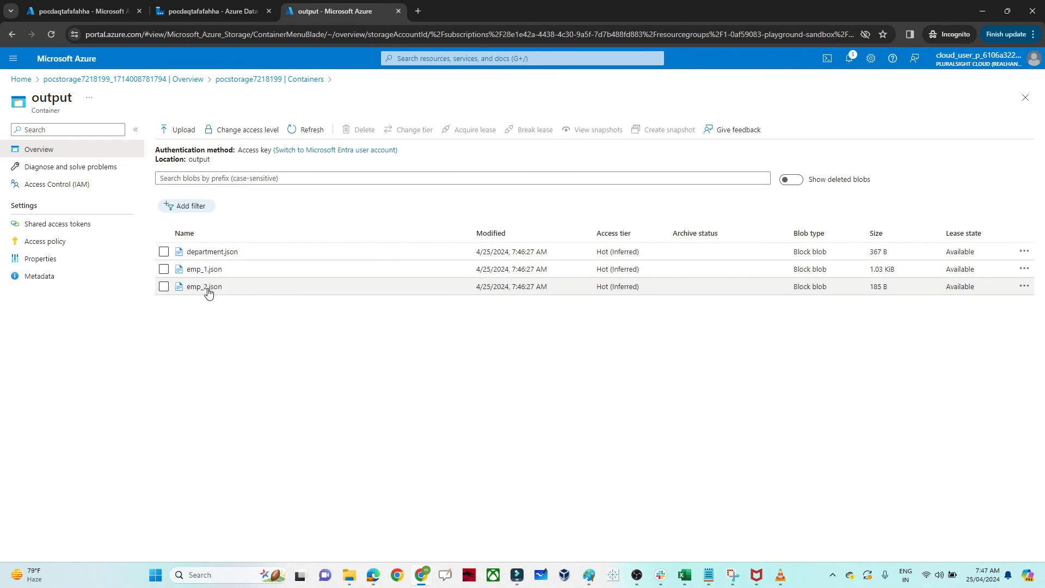
{"action": "left_click", "coordinate": [212, 11]}
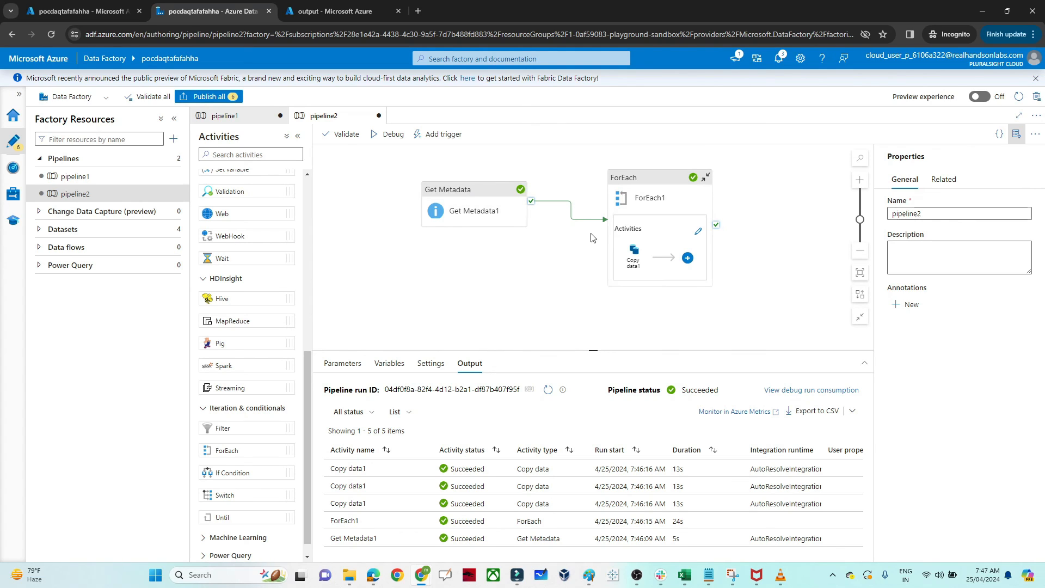
{"action": "mouse_move", "coordinate": [632, 258]}
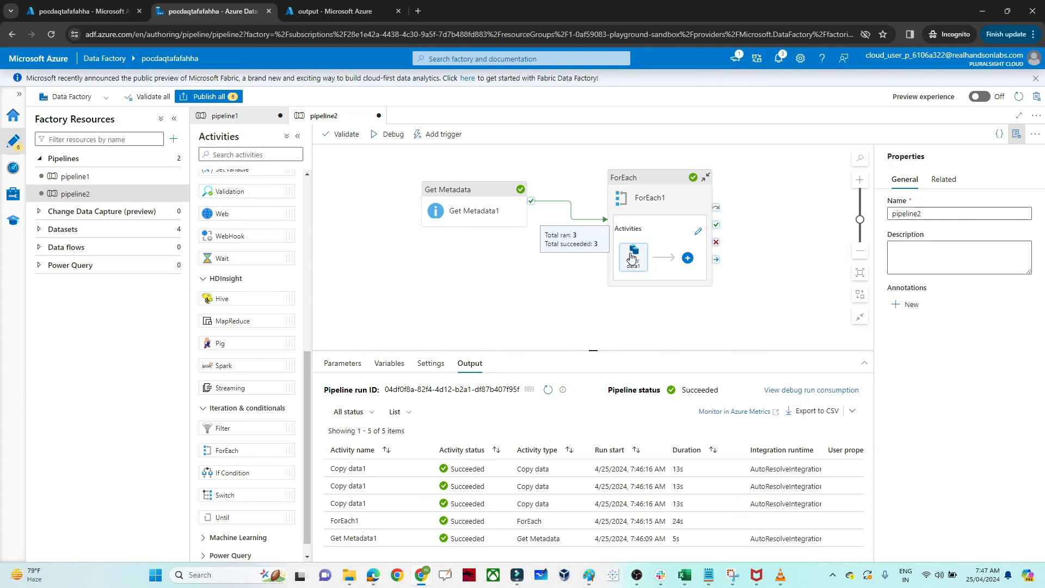